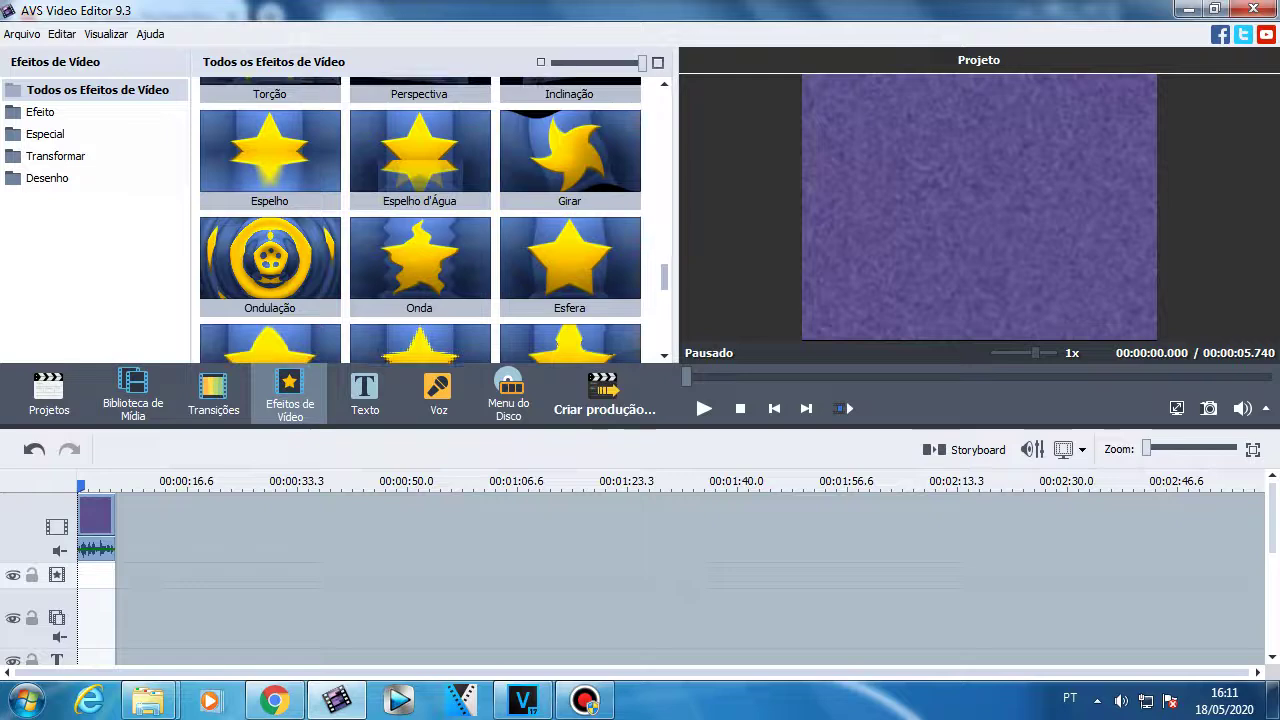
Add the Onda effect to the video effects line and shorten it to the clip's length.
scroll(420, 220, up, 3)
scroll(420, 220, down, 2)
drag(419, 310, 171, 585)
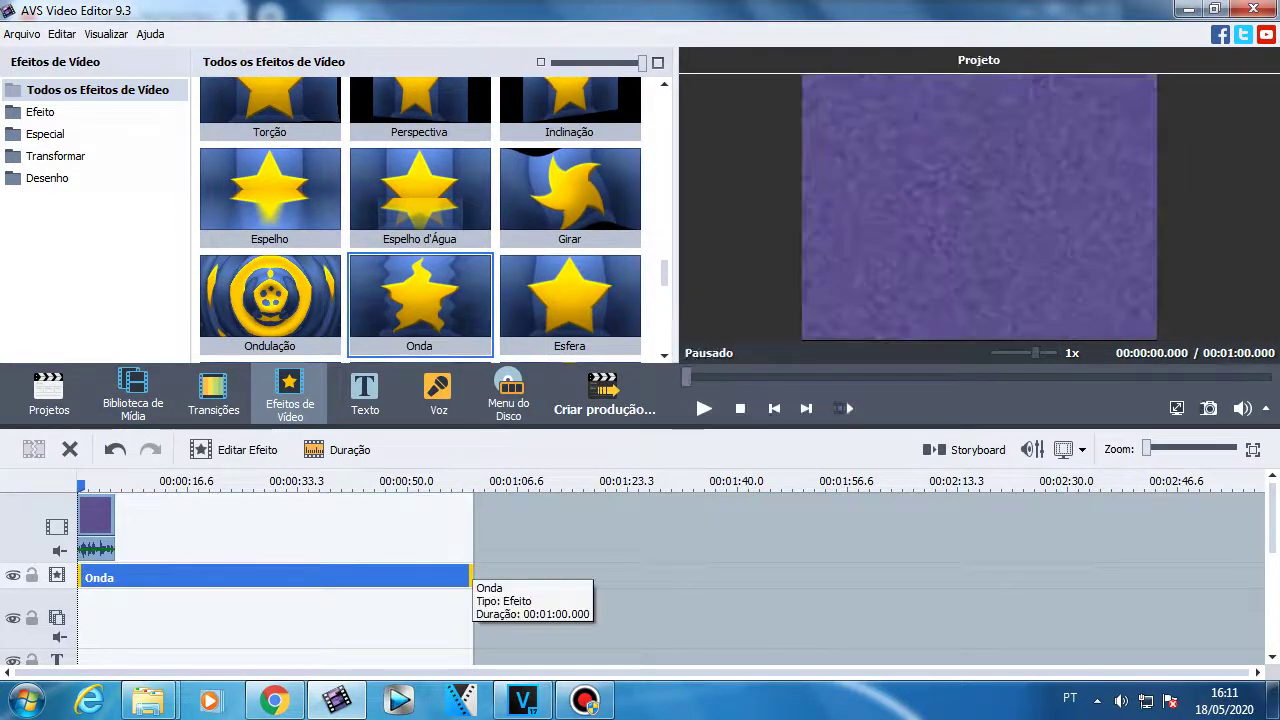
drag(471, 576, 115, 578)
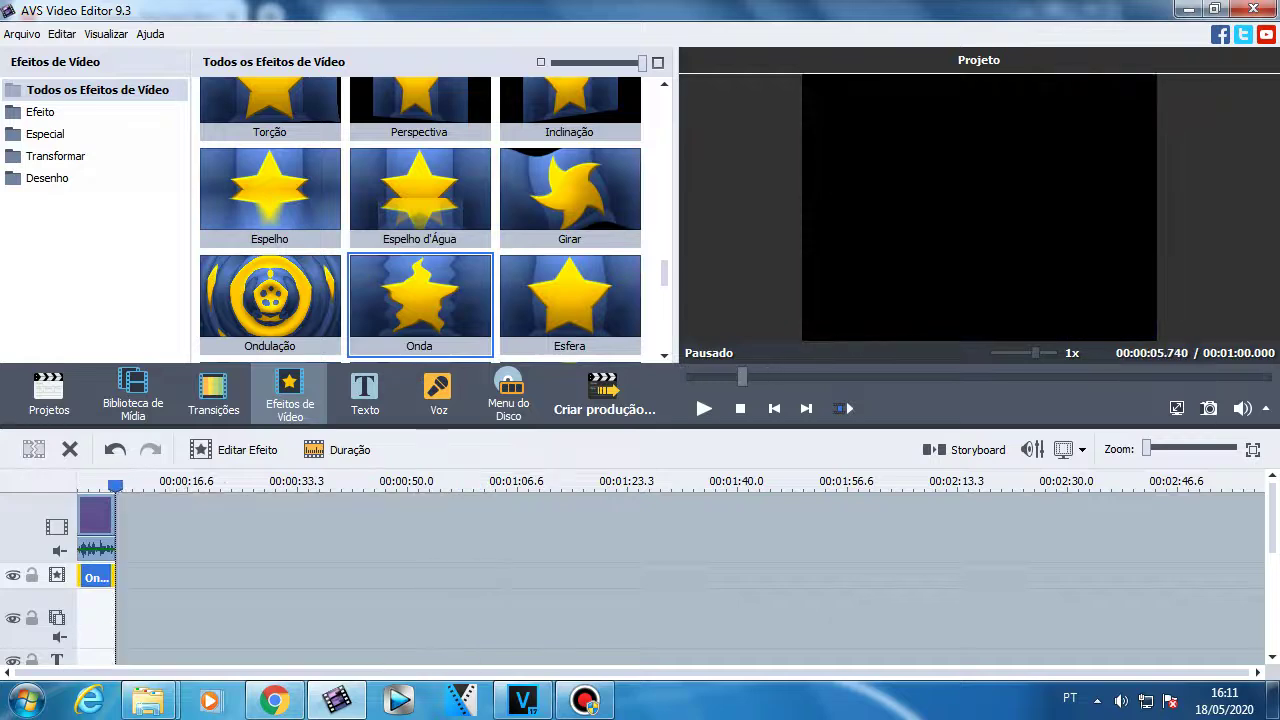
Open the Onda effect's settings and set Velocidade to 0, Picos to 1 and Amplitude to 75.
click(212, 450)
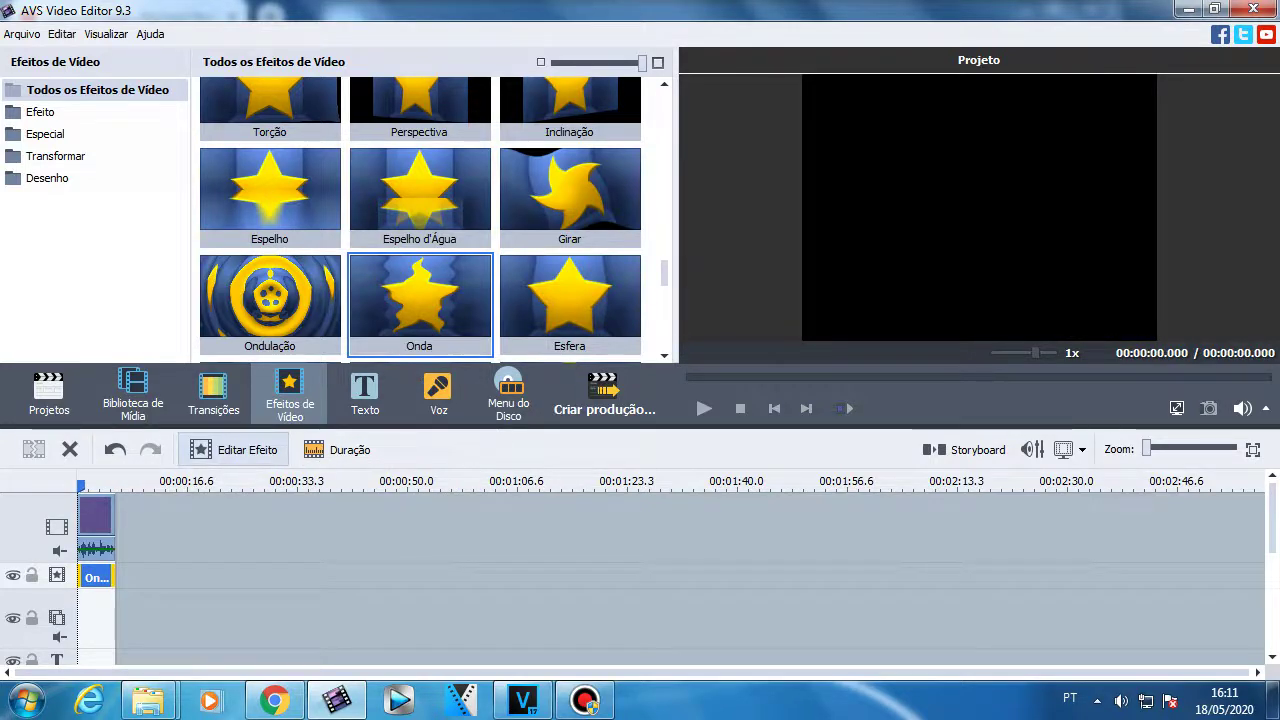
click(234, 449)
key(space)
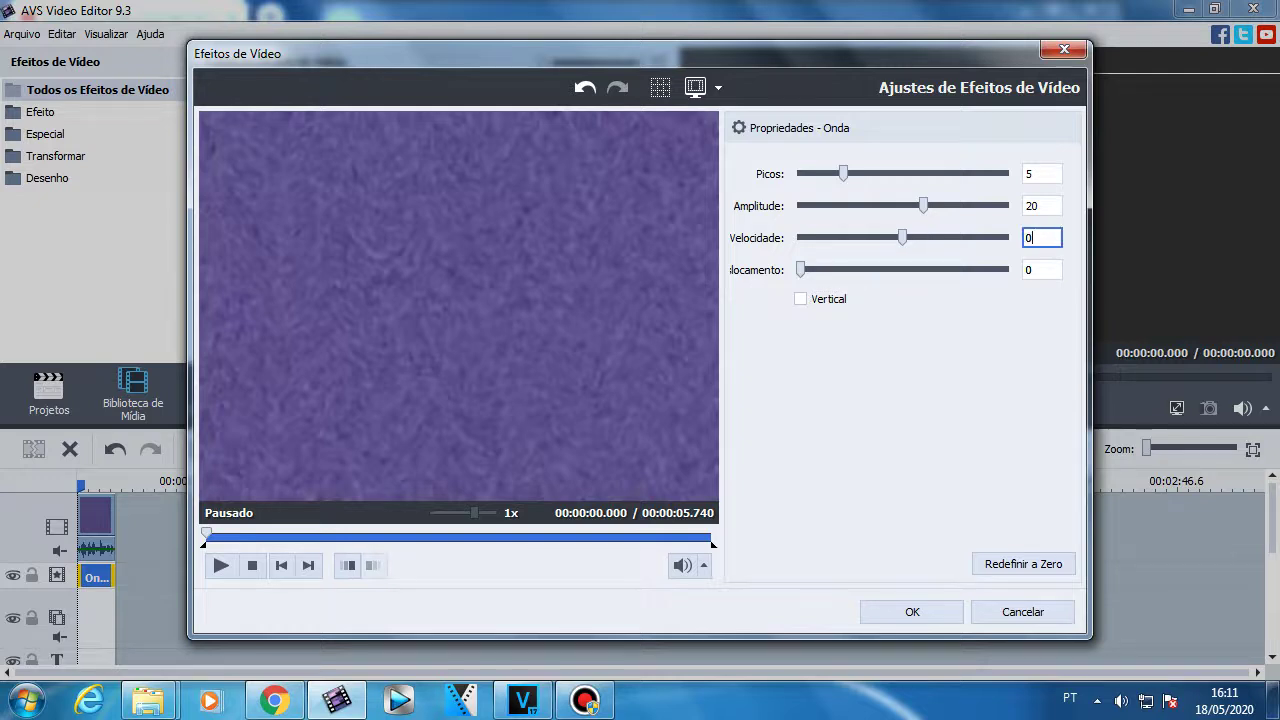
click(390, 537)
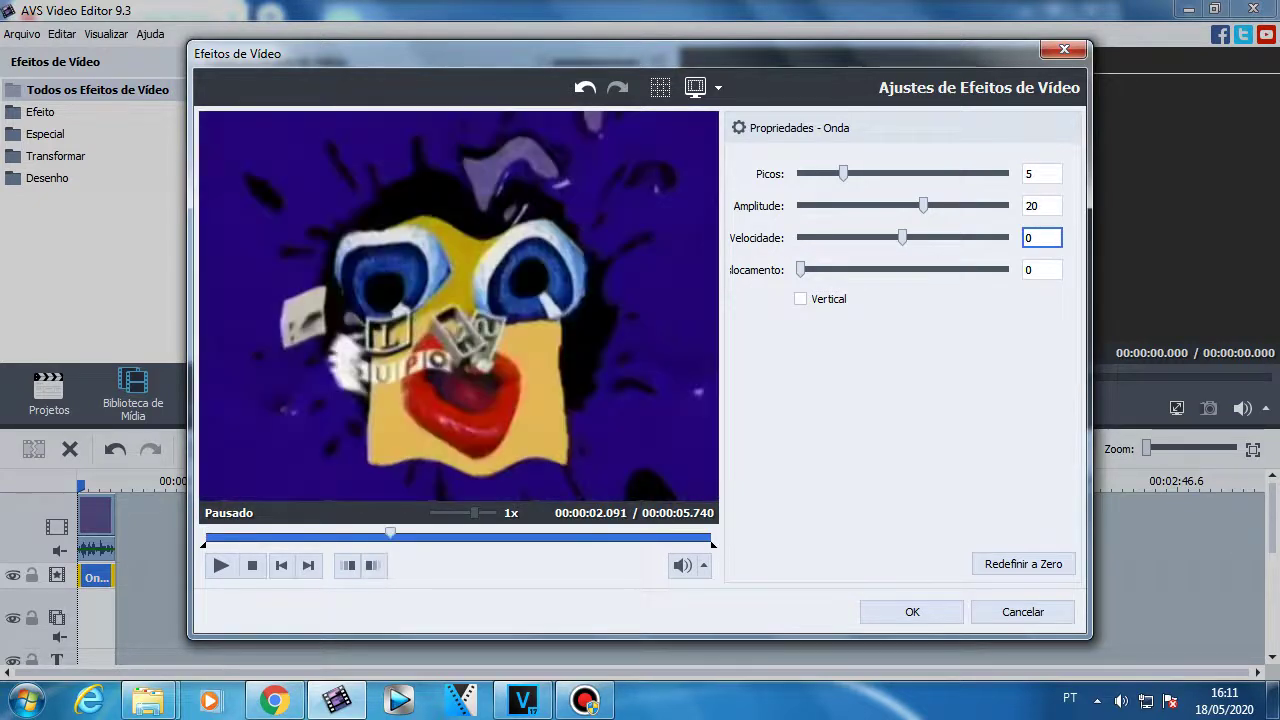
drag(843, 174, 800, 174)
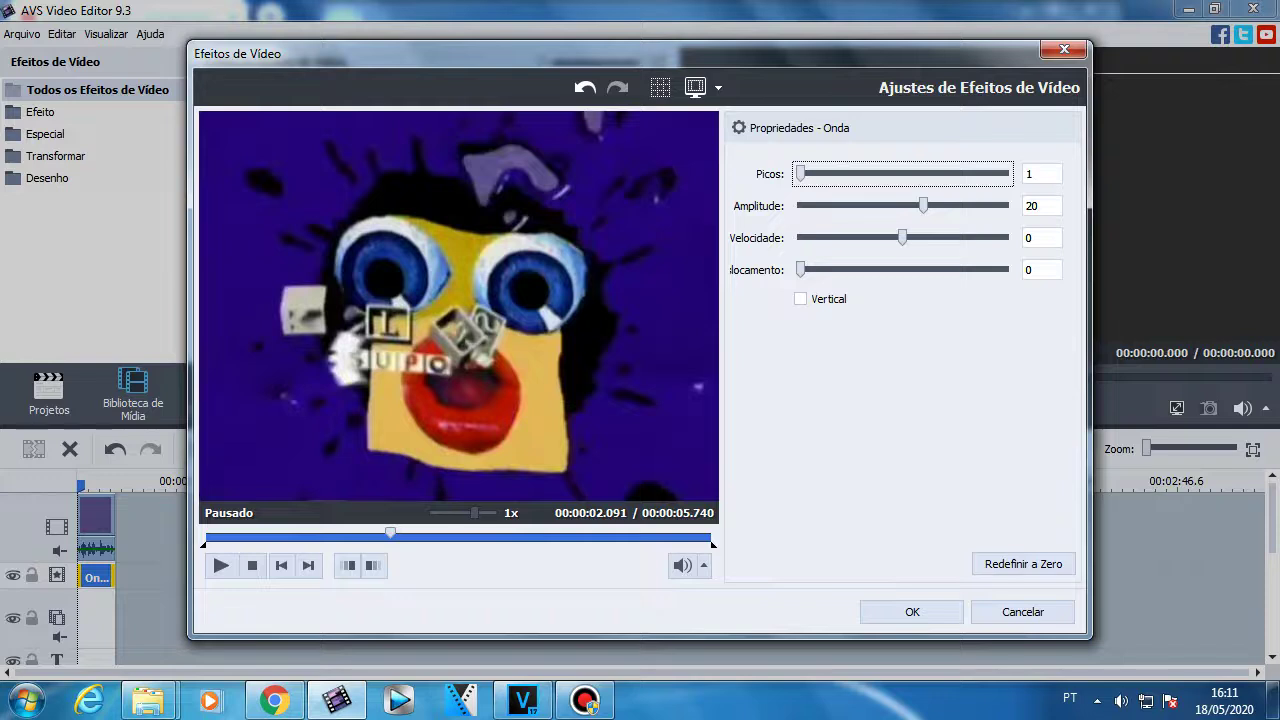
drag(923, 205, 960, 205)
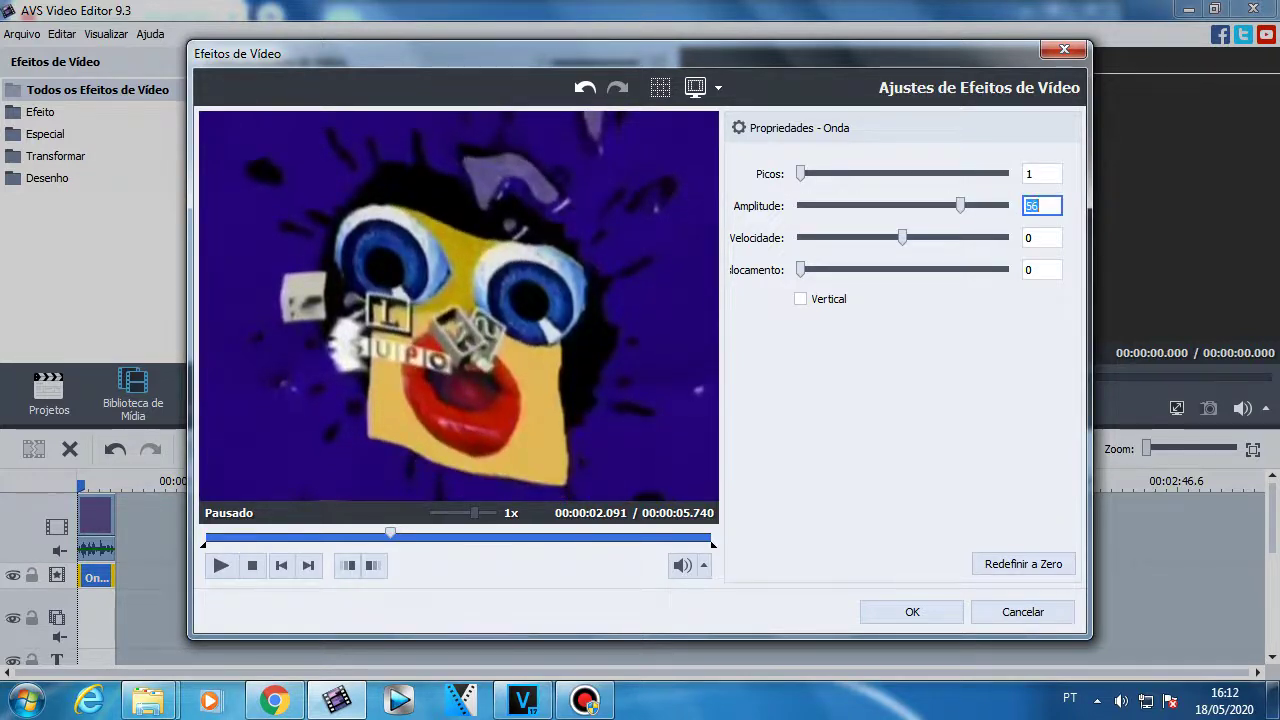
text(75)
Set the Onda effect's displacement to 25 and apply the effect settings.
drag(800, 270, 855, 270)
key(Left)
key(Left)
key(Left)
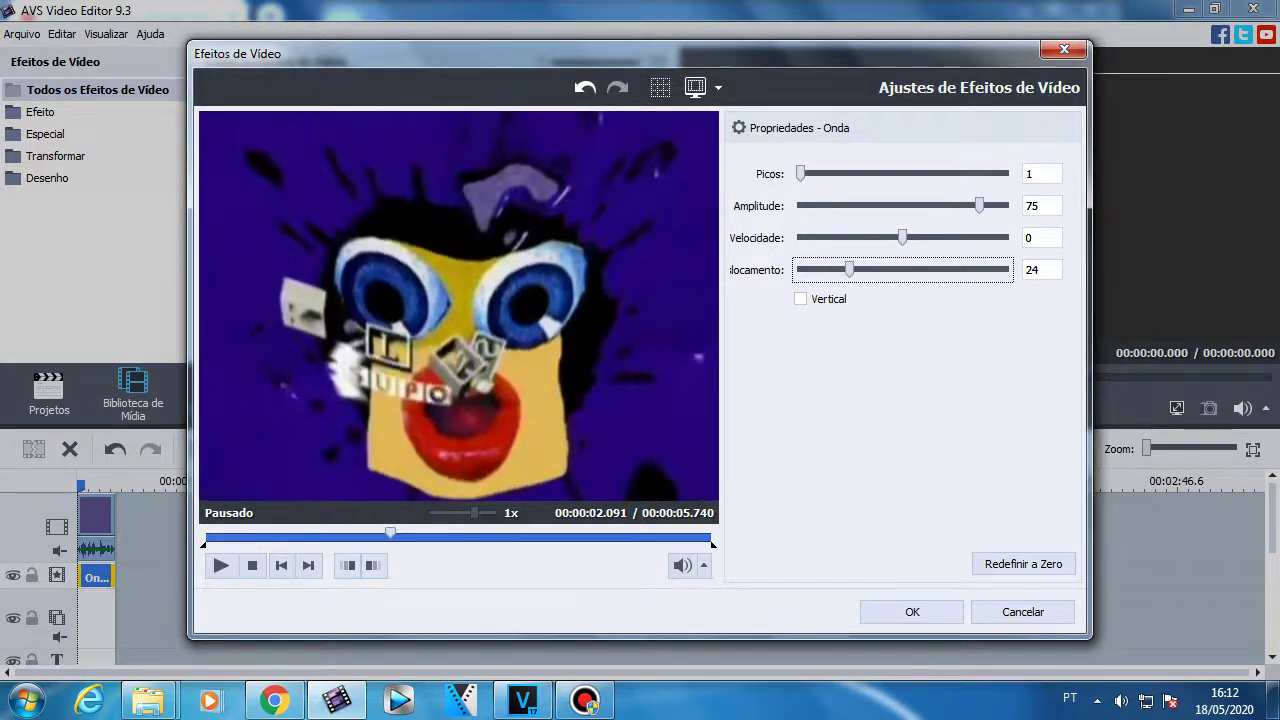
key(Right)
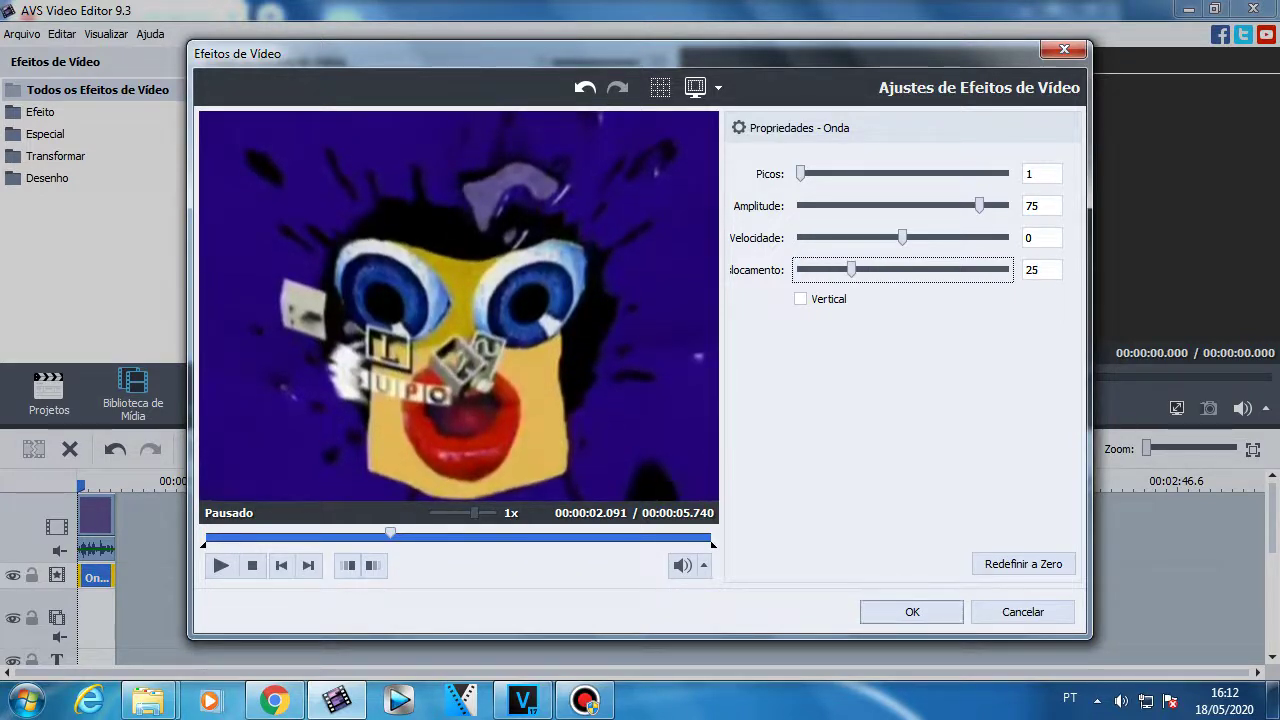
key(Return)
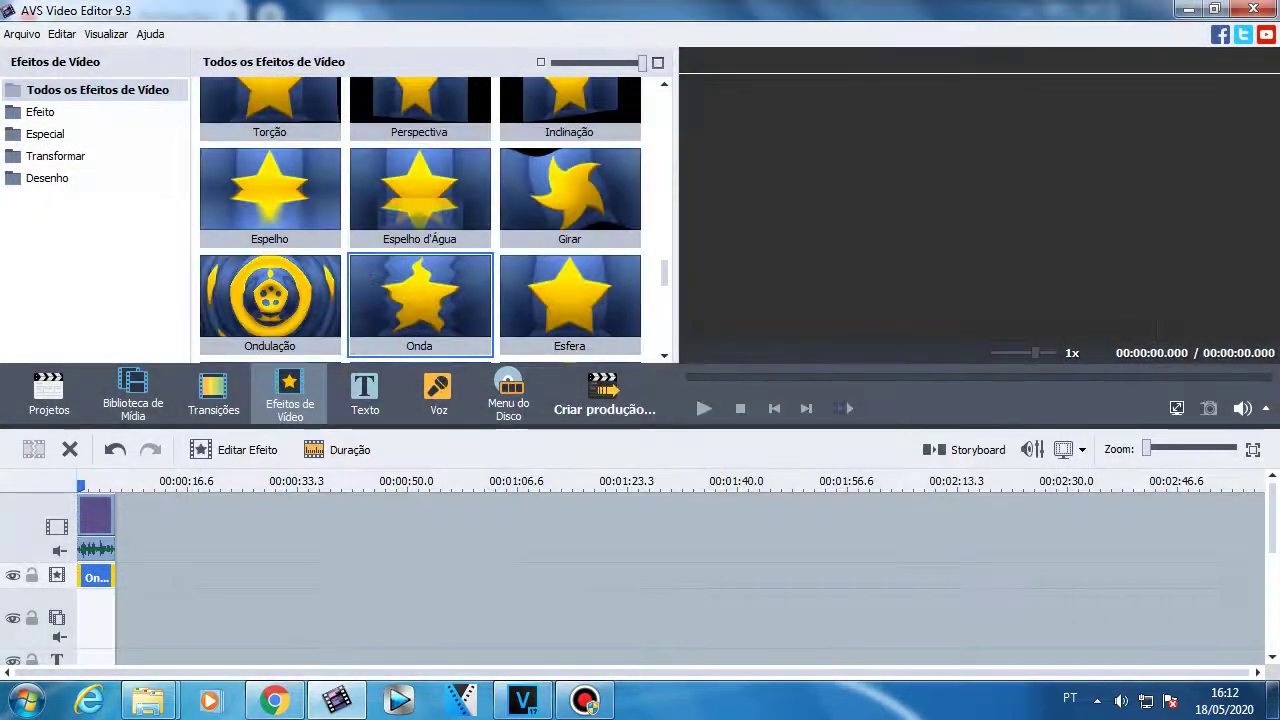
Add three more video effect lines to the timeline below the one holding the Onda effect.
right_click(54, 570)
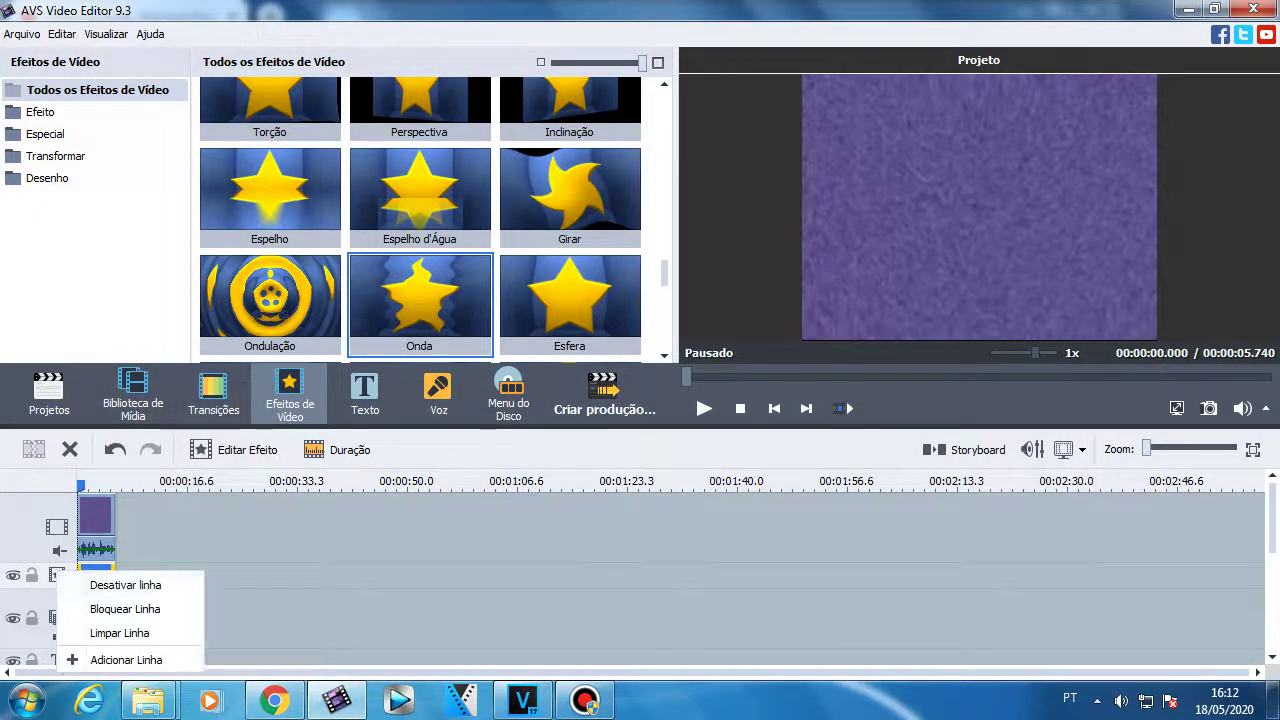
click(95, 657)
right_click(59, 599)
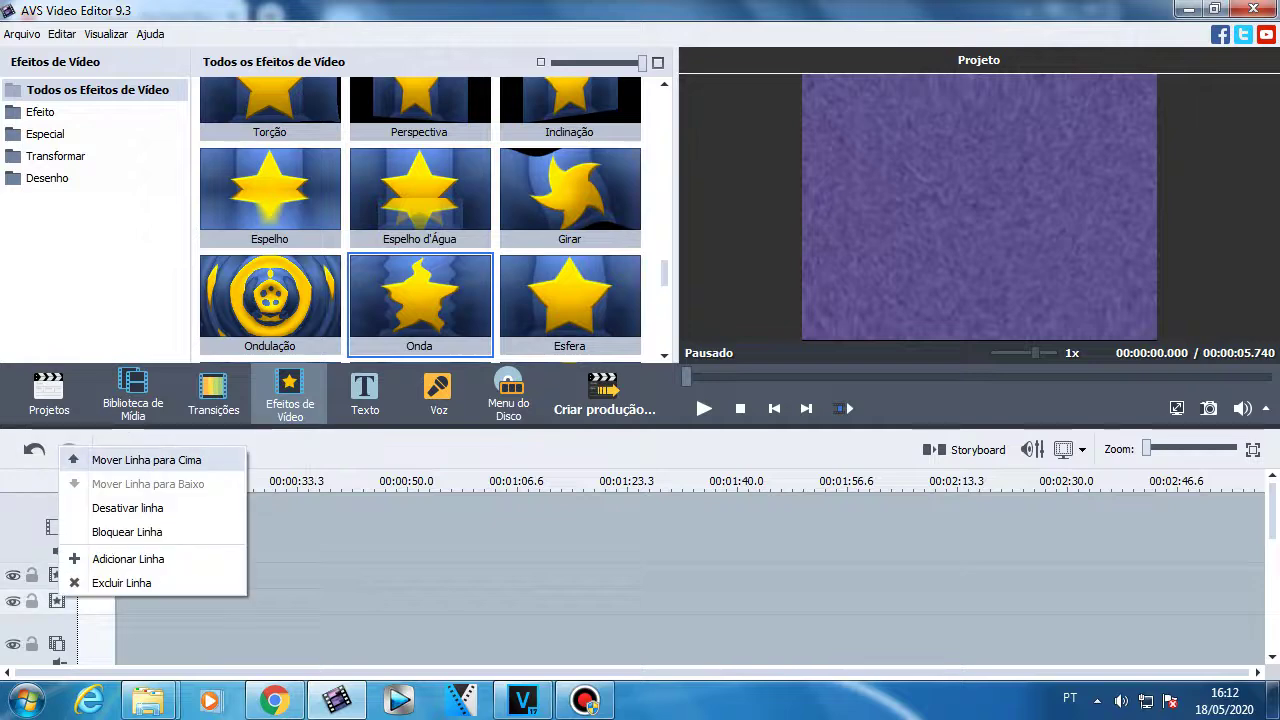
click(127, 559)
right_click(58, 584)
click(127, 549)
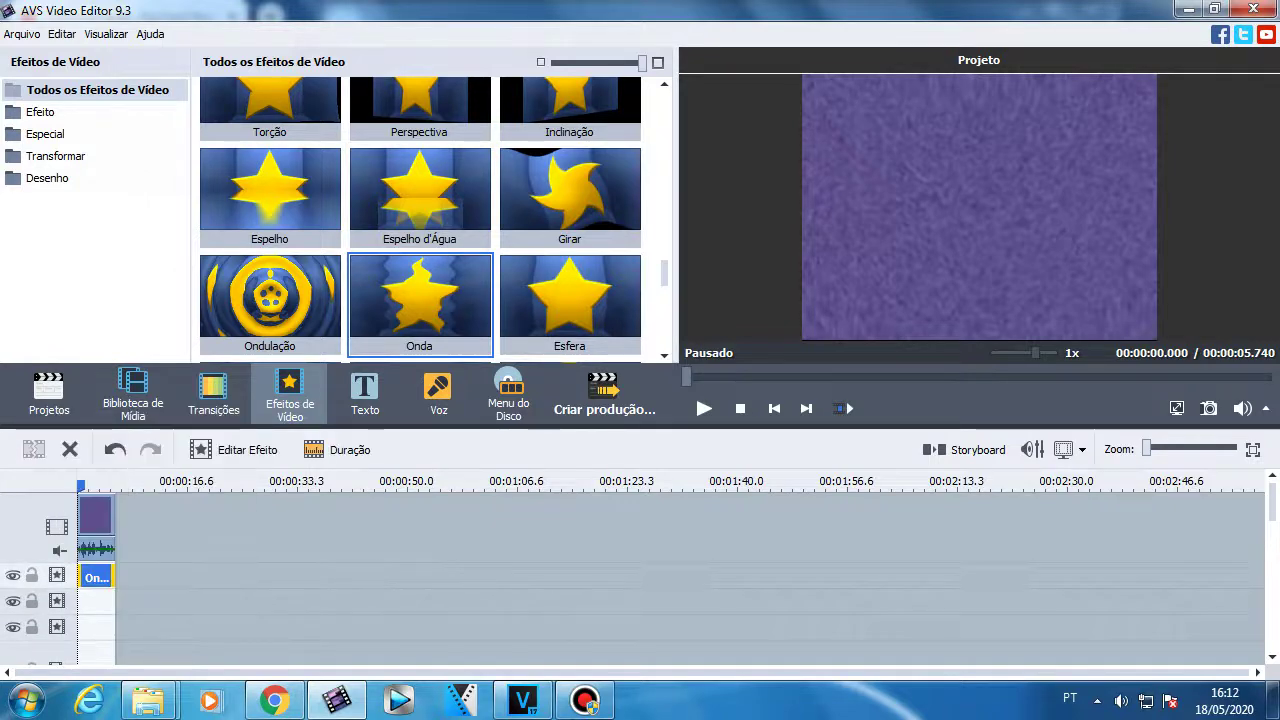
right_click(56, 572)
click(125, 535)
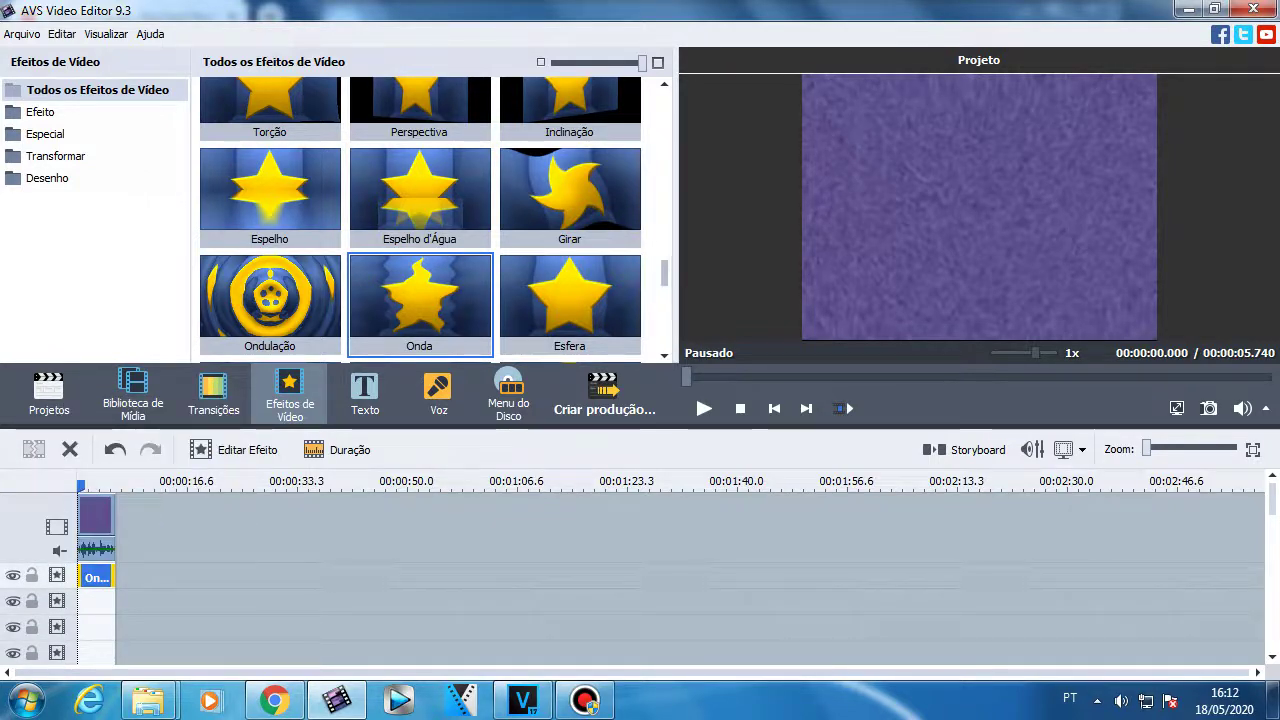
Place the Simulação de TV effect on the second effect line, fitted to the clip's length, and preview the result.
scroll(434, 220, up, 15)
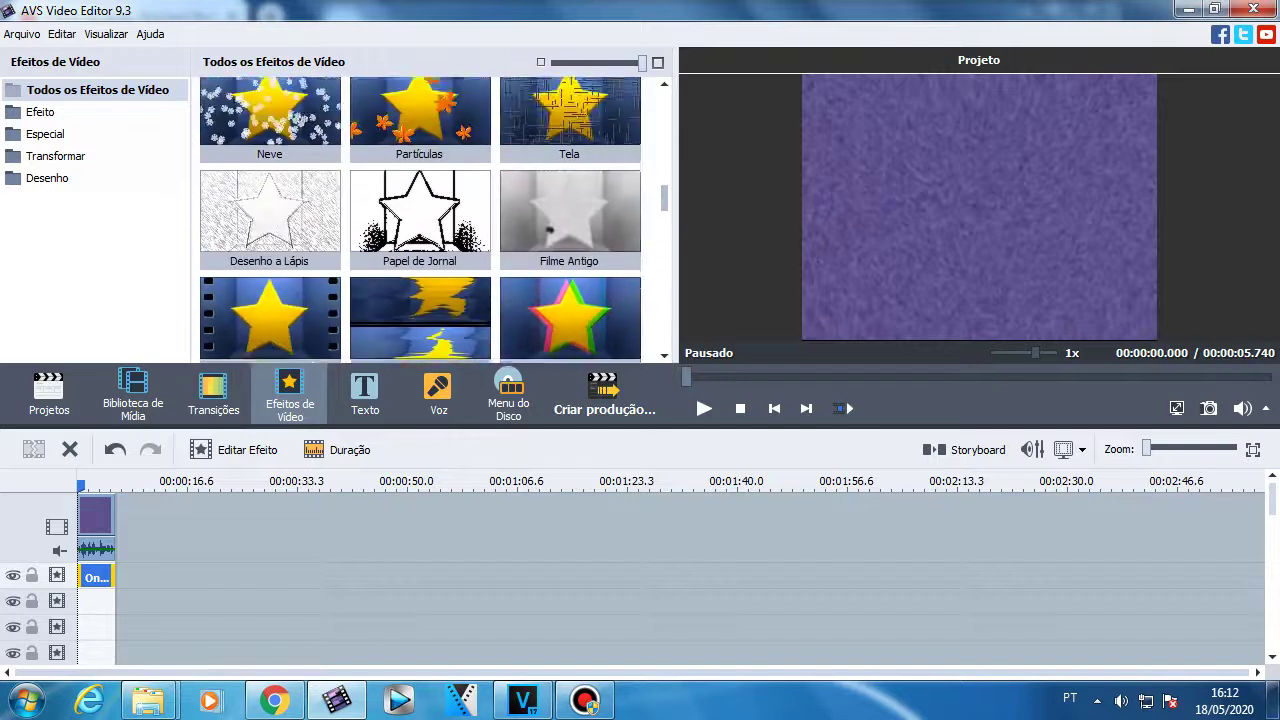
scroll(434, 290, down, 2)
drag(420, 298, 90, 602)
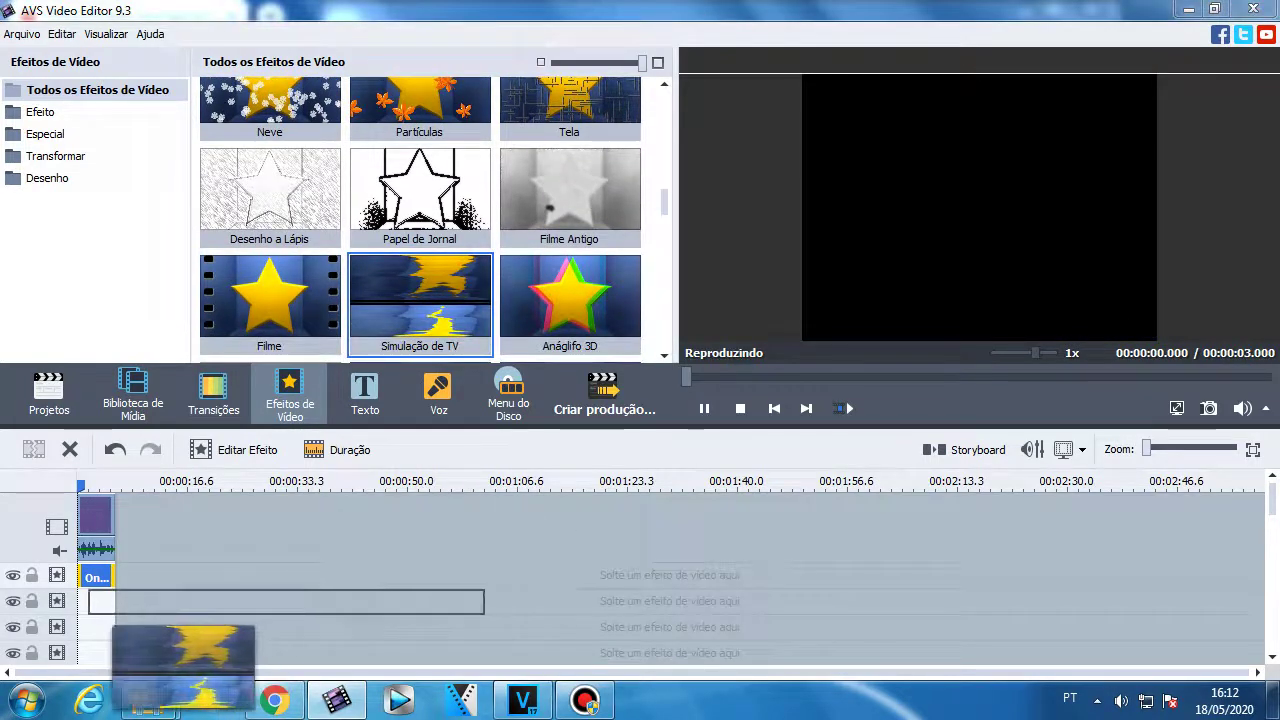
drag(183, 667, 183, 667)
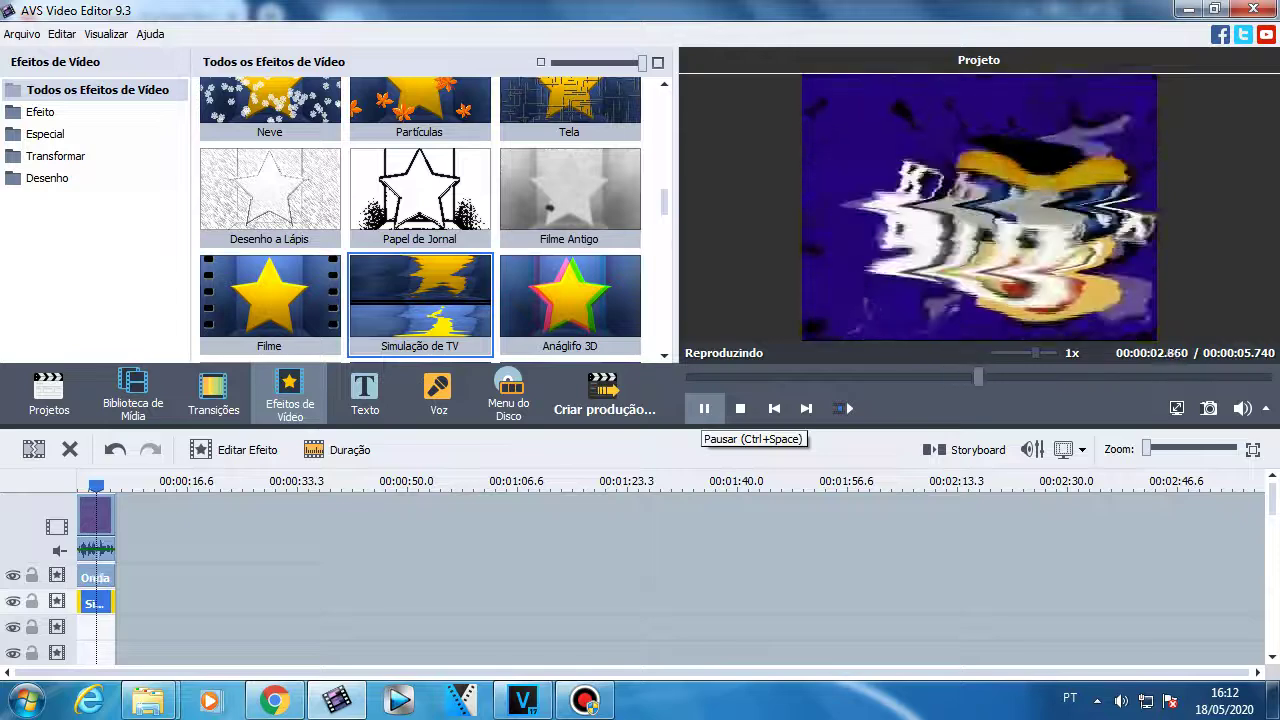
click(704, 408)
click(438, 394)
Open the Simulação de TV effect's settings and set Interlinhas and Tam. Interframe to 0.
click(235, 450)
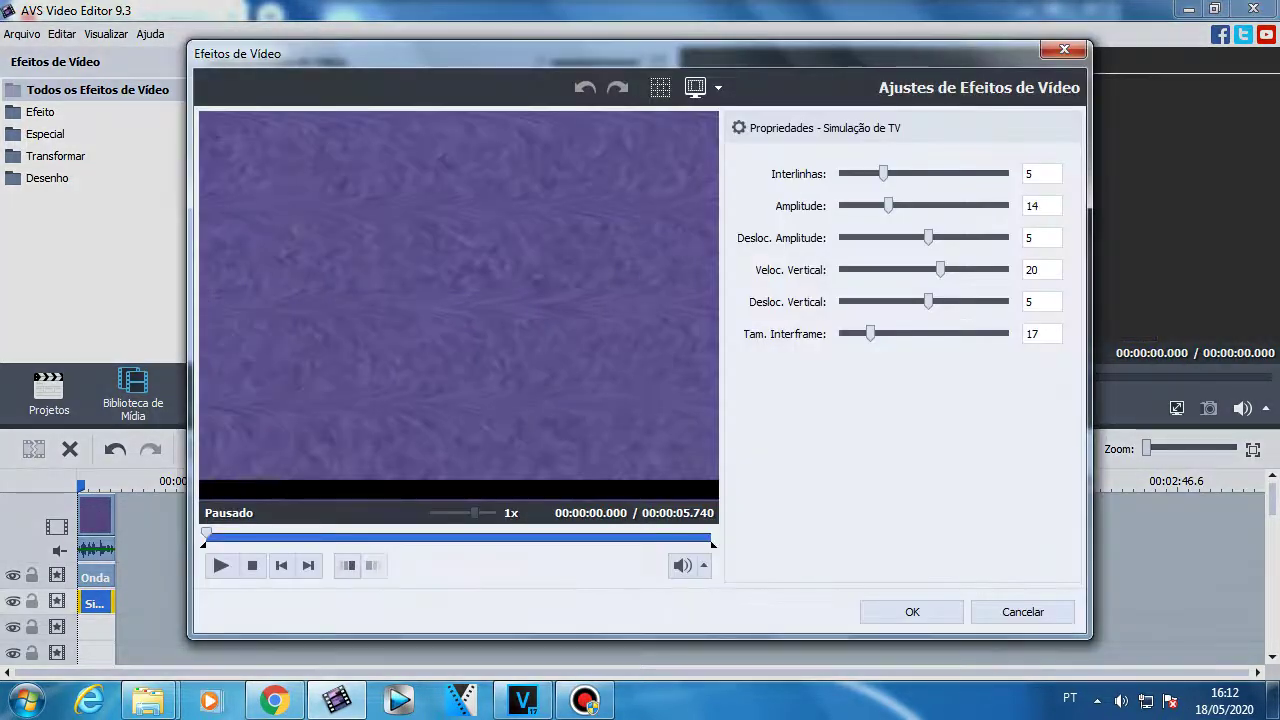
drag(882, 174, 842, 174)
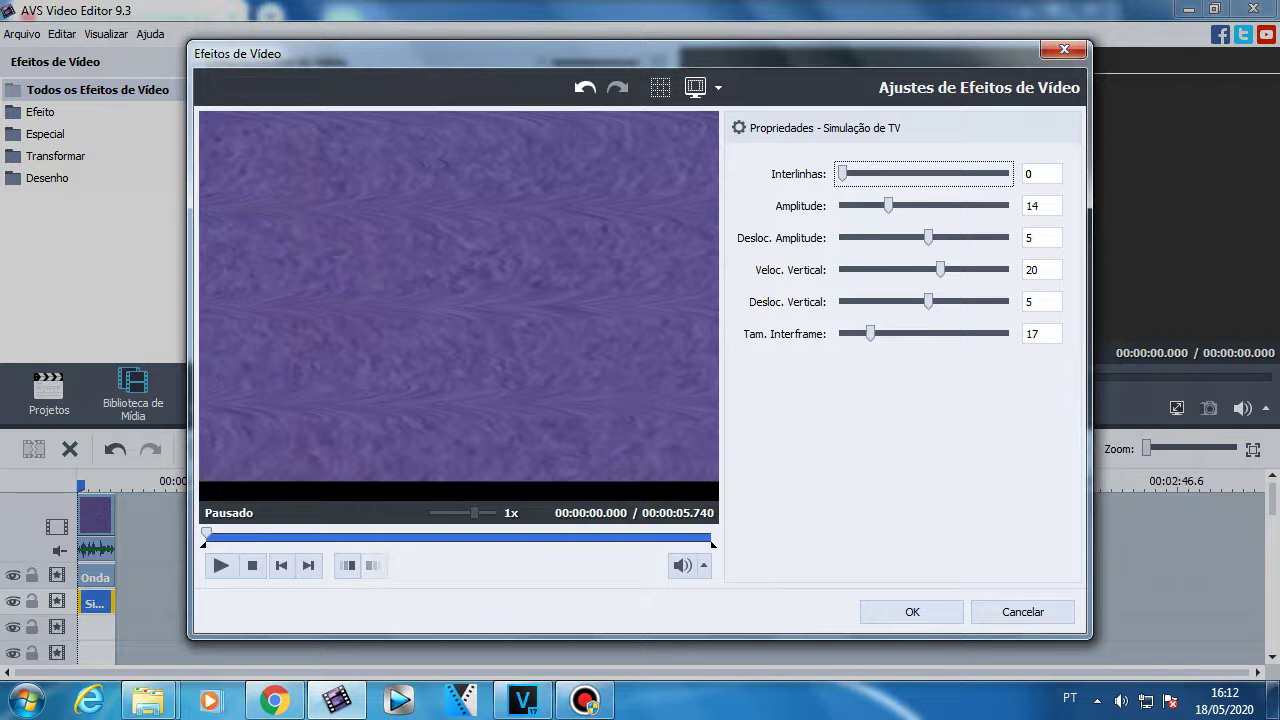
key(Home)
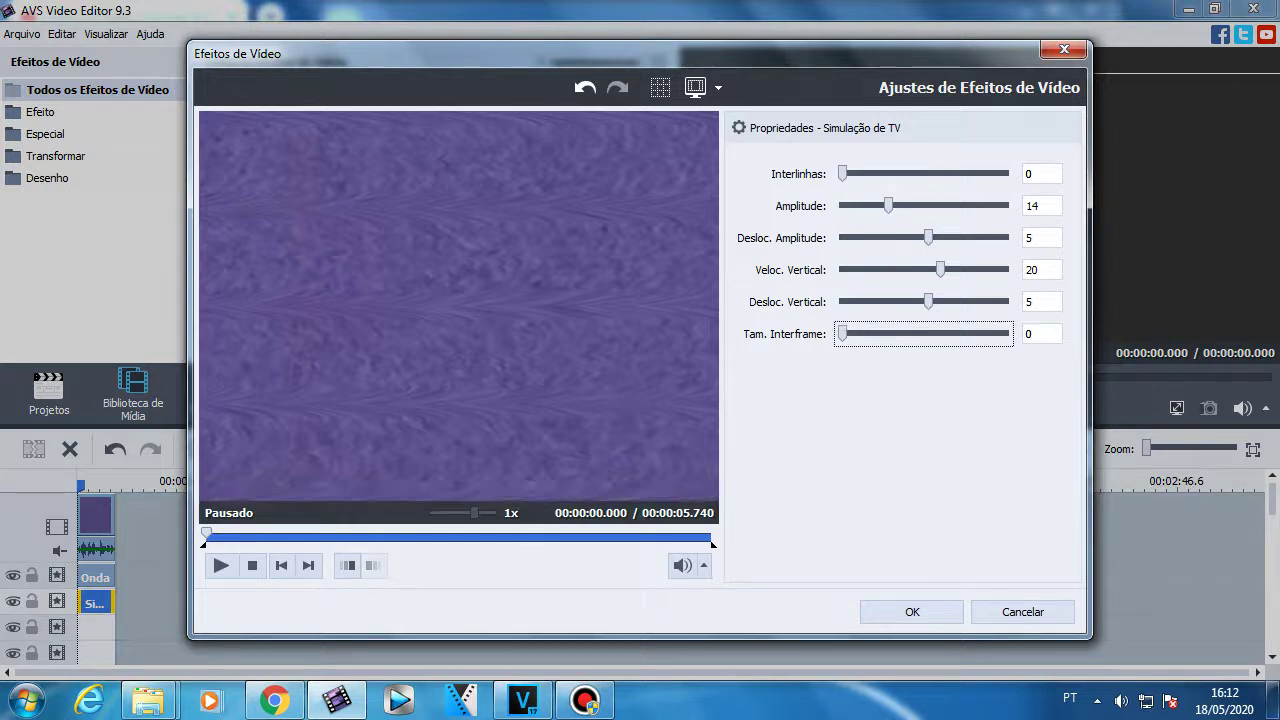
Set the Simulação de TV effect's Amplitude to 25, Veloc. Vertical to 25 and Desloc. Vertical to 0.
drag(888, 206, 1003, 206)
key(Left)
key(Left)
key(Left)
key(Left)
key(Left)
key(Left)
key(Left)
key(Left)
key(Left)
key(Left)
key(Left)
key(Left)
key(Left)
key(Left)
key(Left)
key(Left)
key(Left)
key(Left)
key(Left)
key(Left)
key(Right)
key(Right)
key(Right)
key(Right)
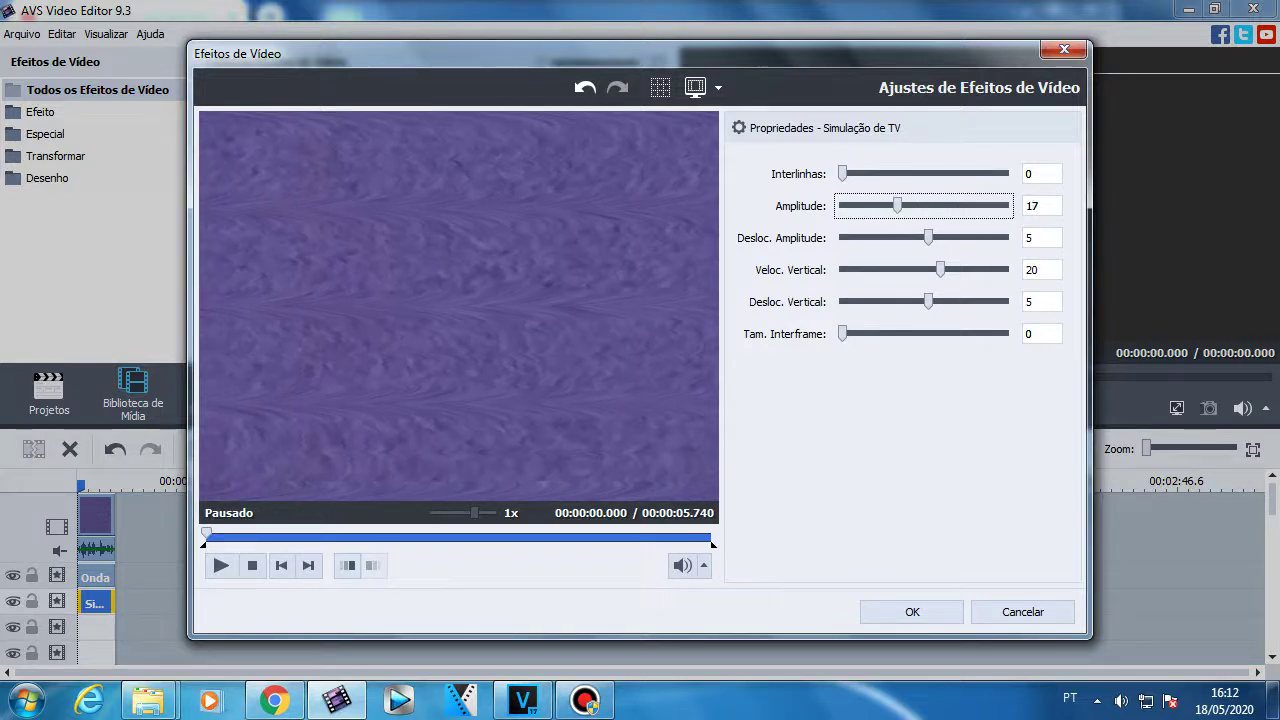
key(Right)
key(Right)
key(Right)
key(Right)
key(Right)
key(Right)
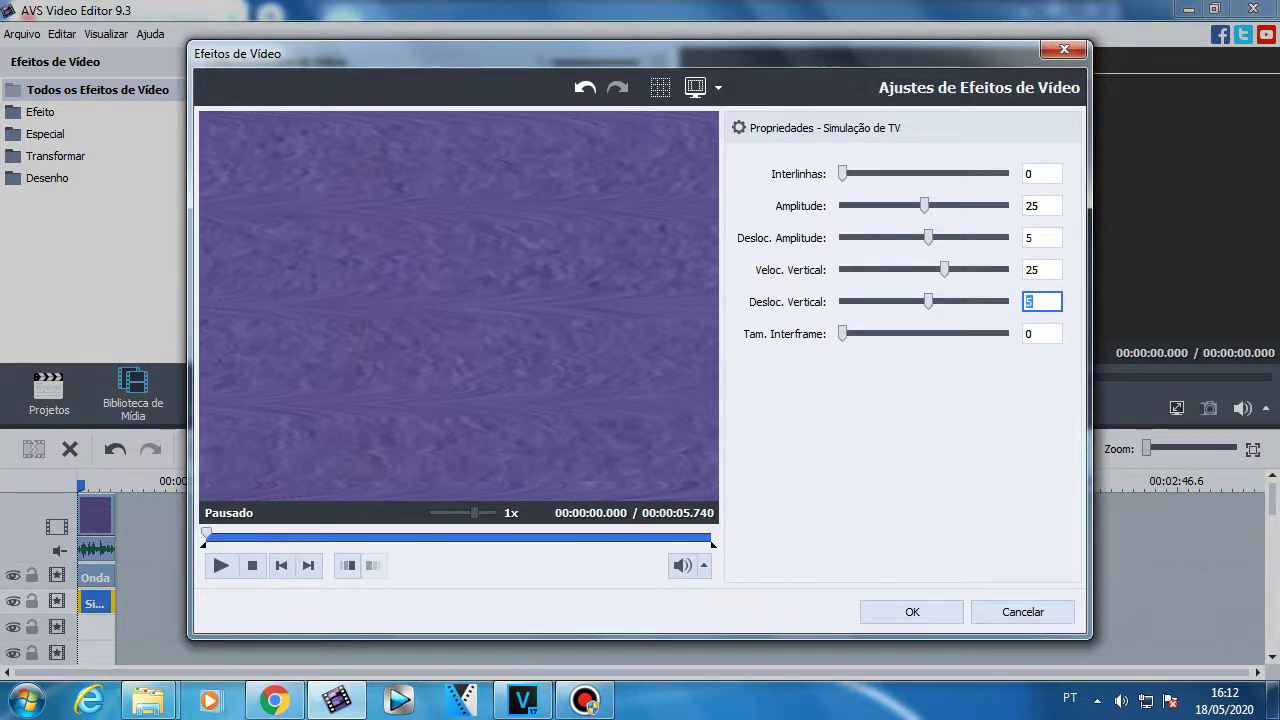
text(0)
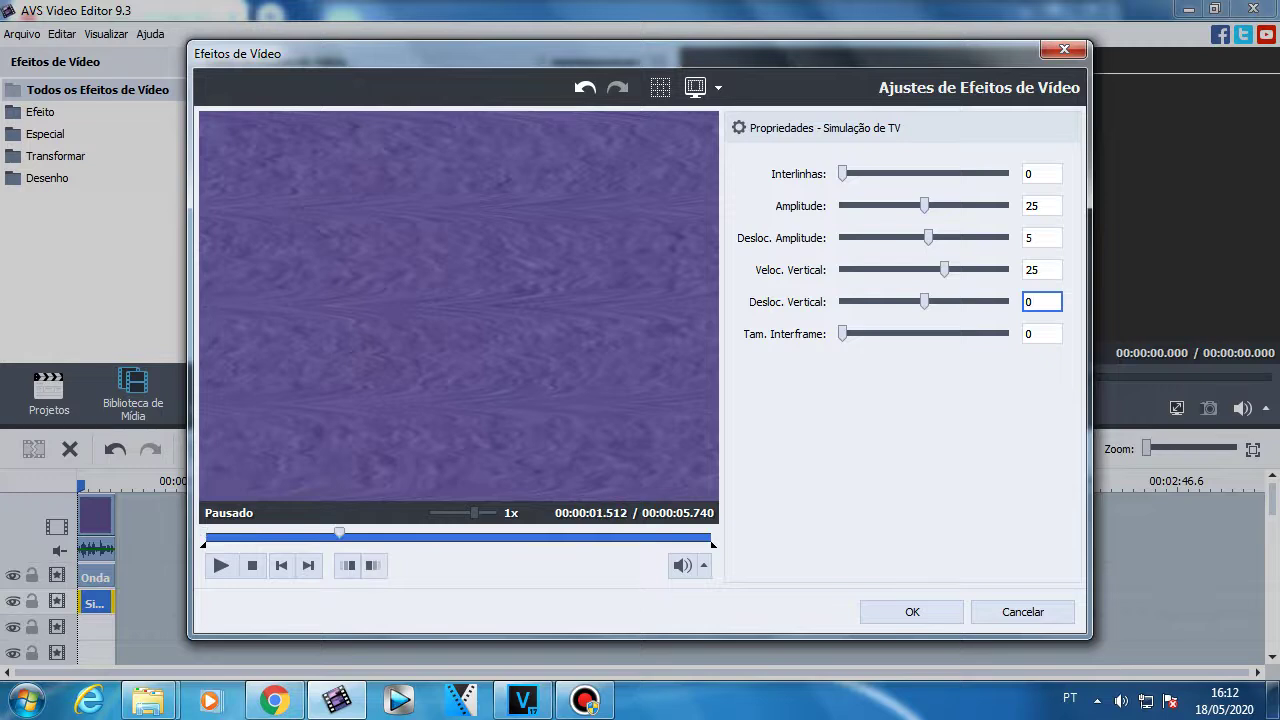
Set Desloc. Amplitude to -13, checking it on a mid-clip frame, and apply the Simulação de TV settings.
click(430, 537)
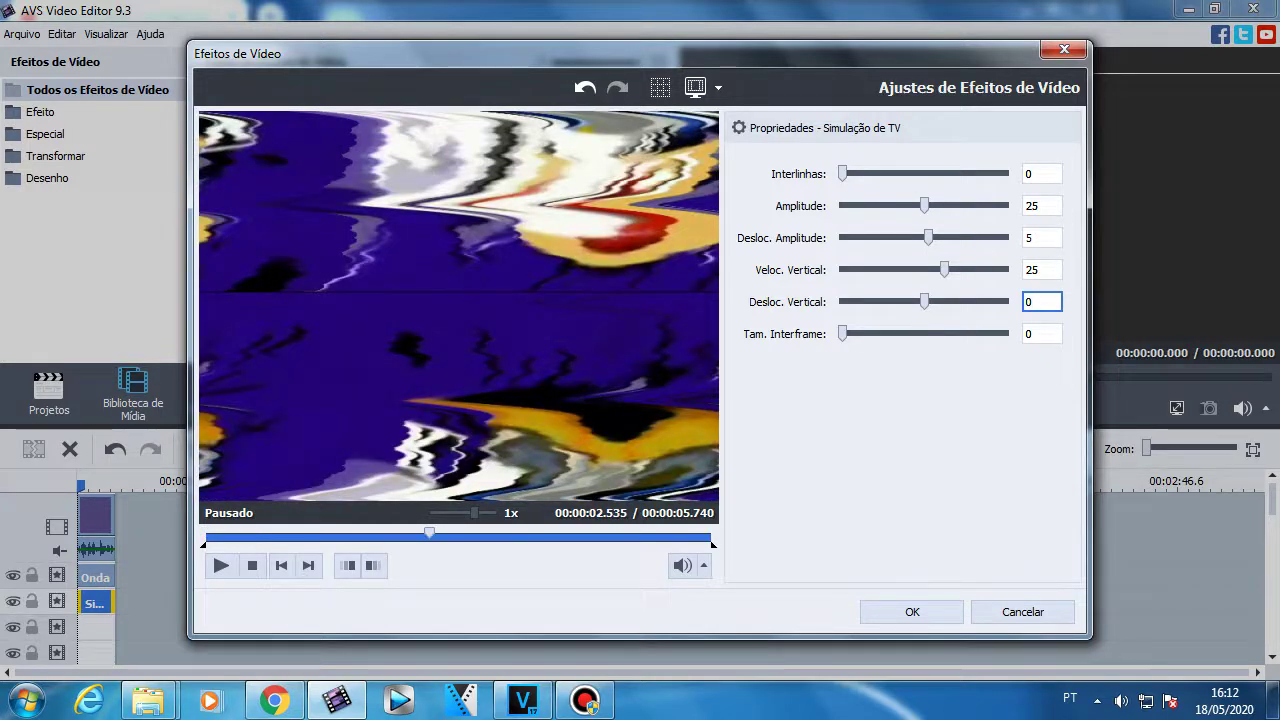
mouse_move(928, 237)
mouse_down()
mouse_move(900, 237)
mouse_move(912, 237)
mouse_up()
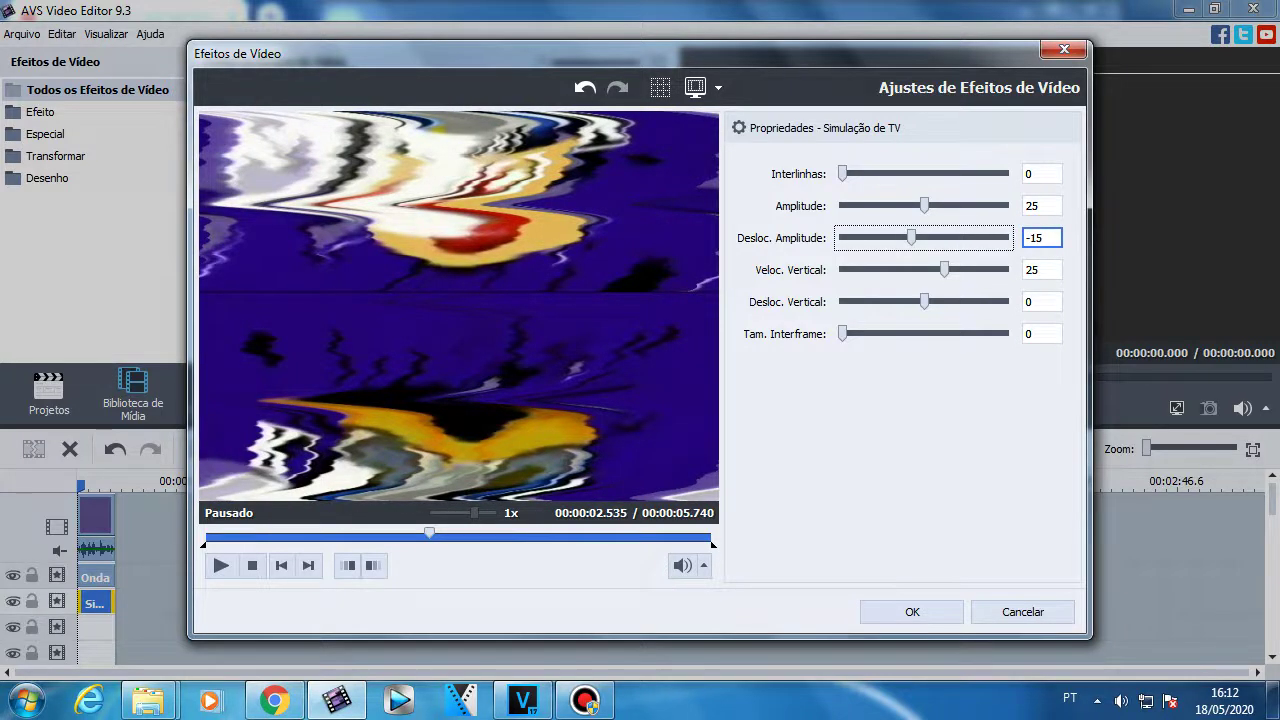
text(4)
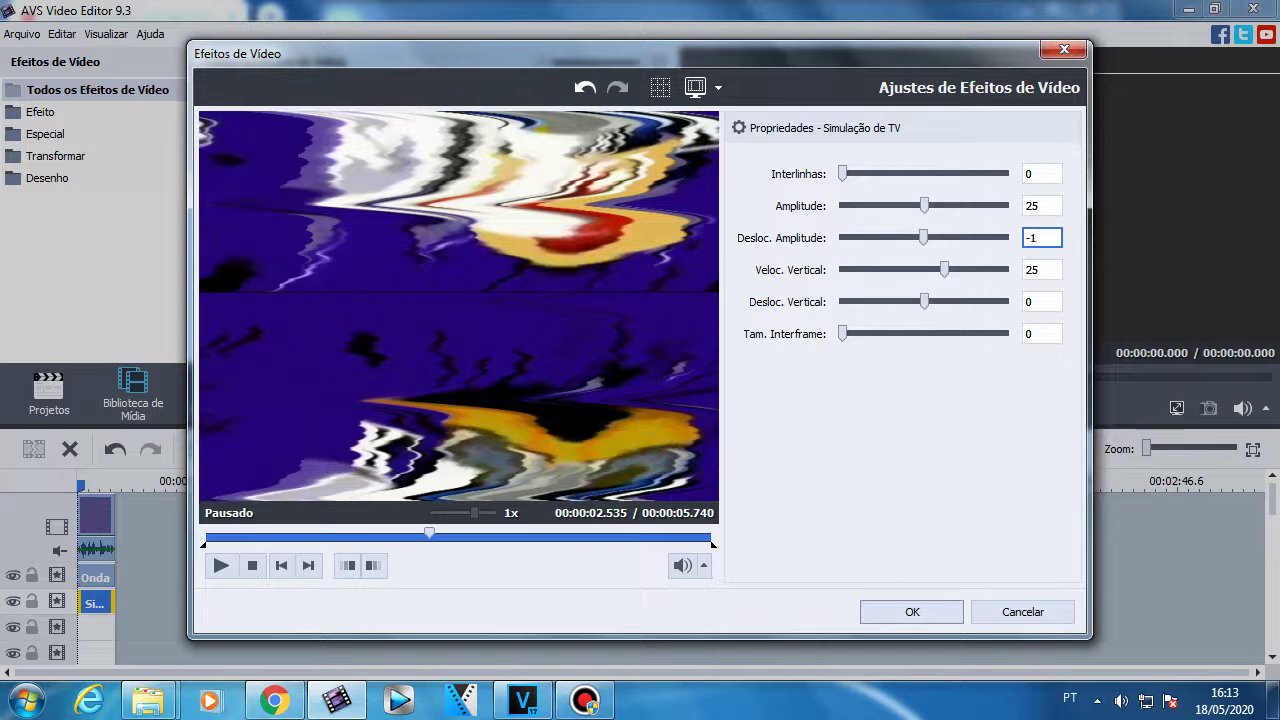
text(3)
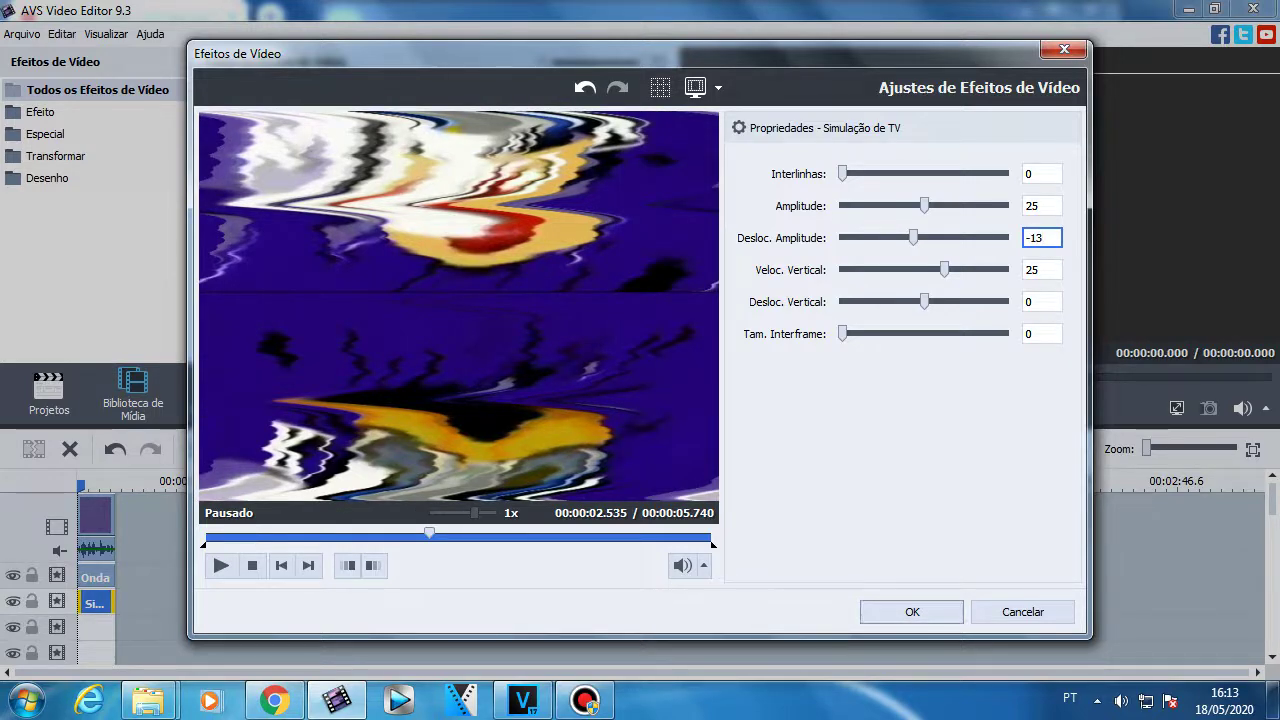
click(912, 612)
Add the Anáglifo 3D effect to the third effect line and shorten it to the clip's length.
drag(570, 300, 150, 634)
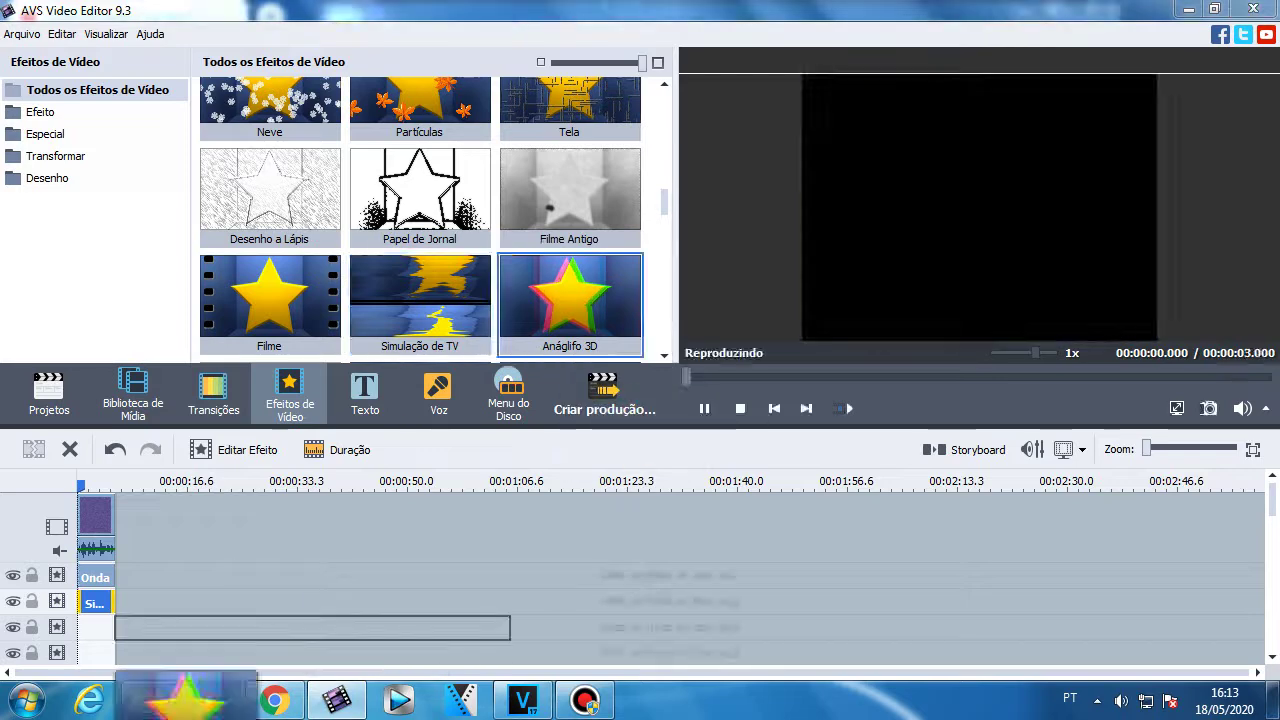
drag(187, 690, 180, 686)
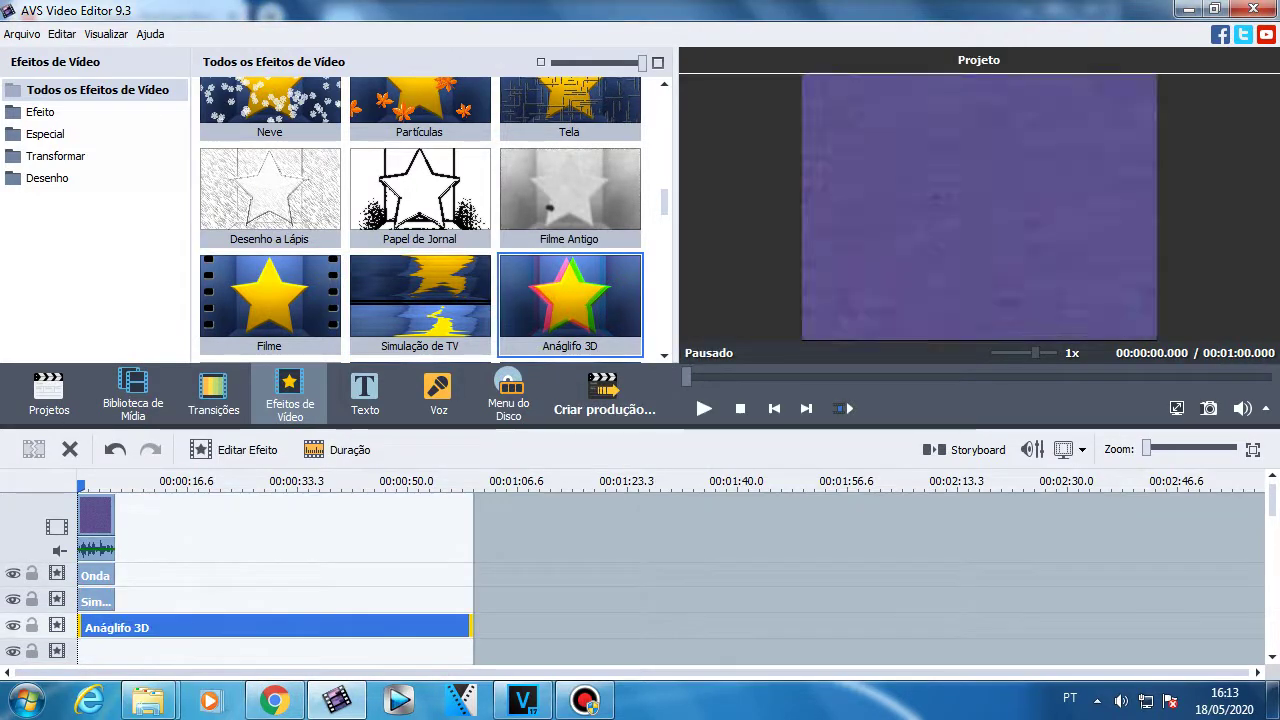
drag(471, 626, 115, 626)
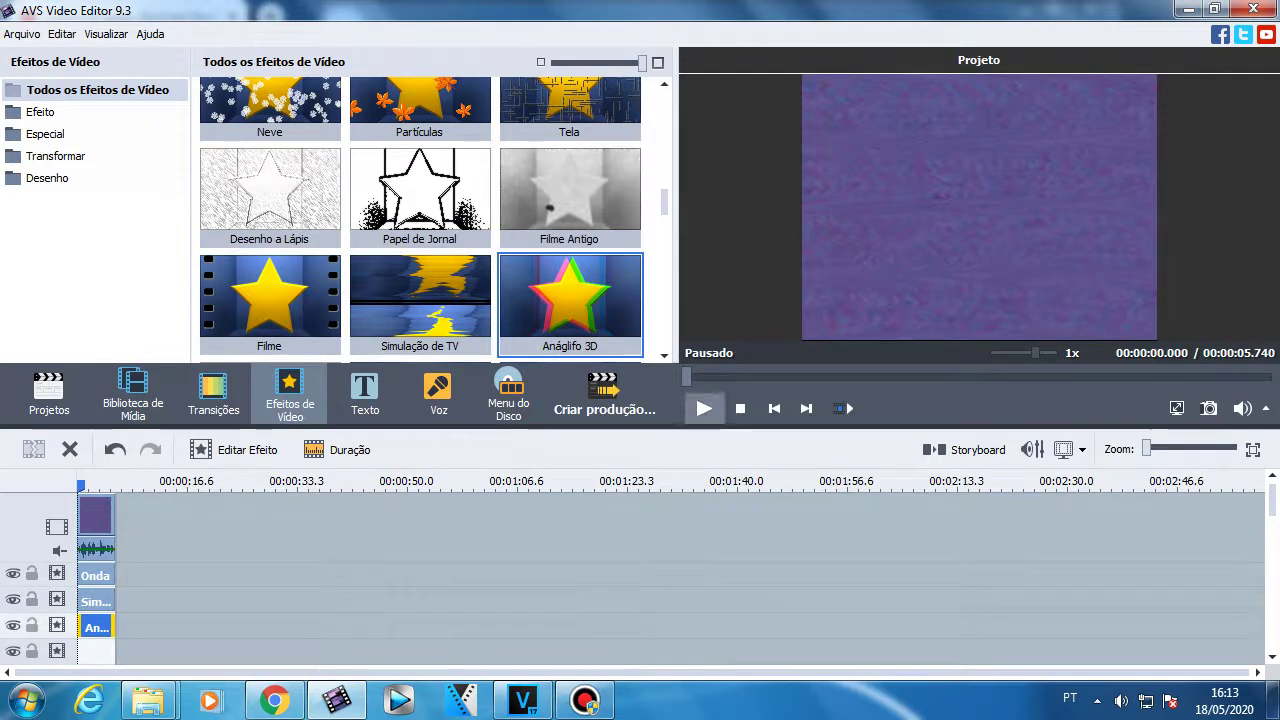
Apply the Anáglifo 3D effect with type Vermelho-Ciano (Padrão) and depth 10, and preview the project.
click(240, 449)
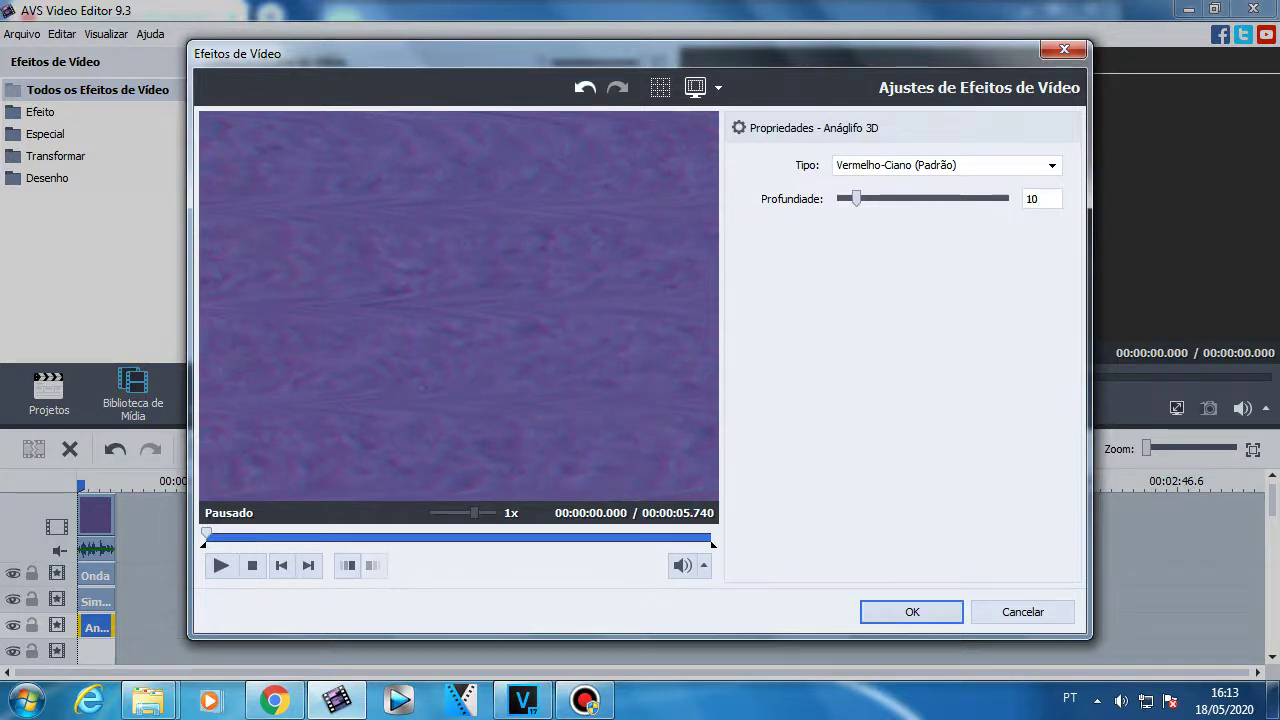
key(Return)
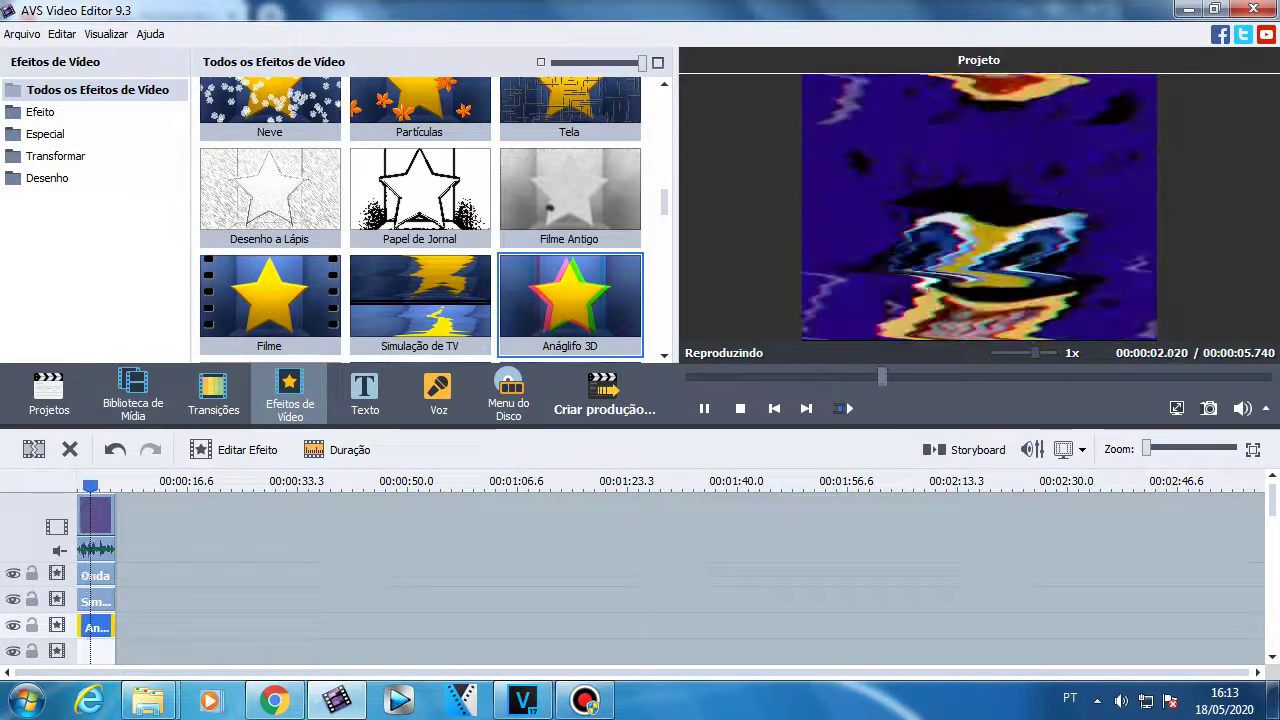
key(space)
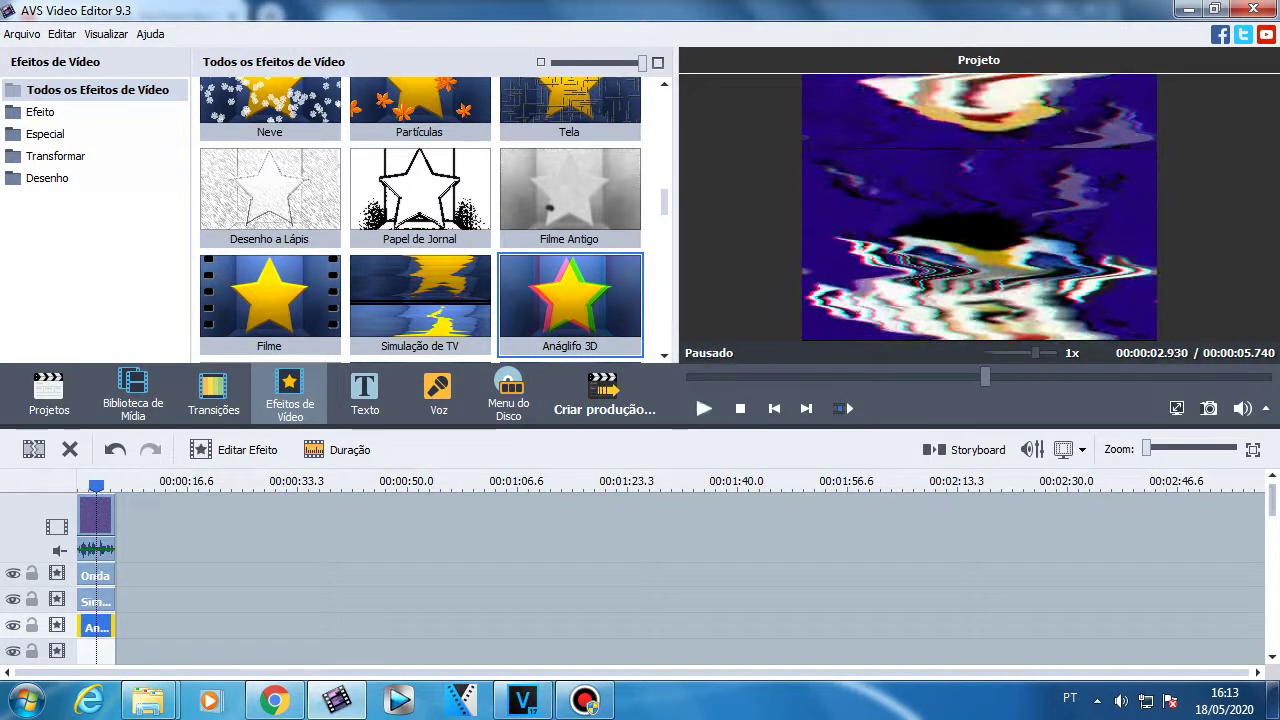
Change the Anáglifo 3D effect's type to Vermelho-Ciano (Avançado) and apply it.
scroll(640, 600, down, 3)
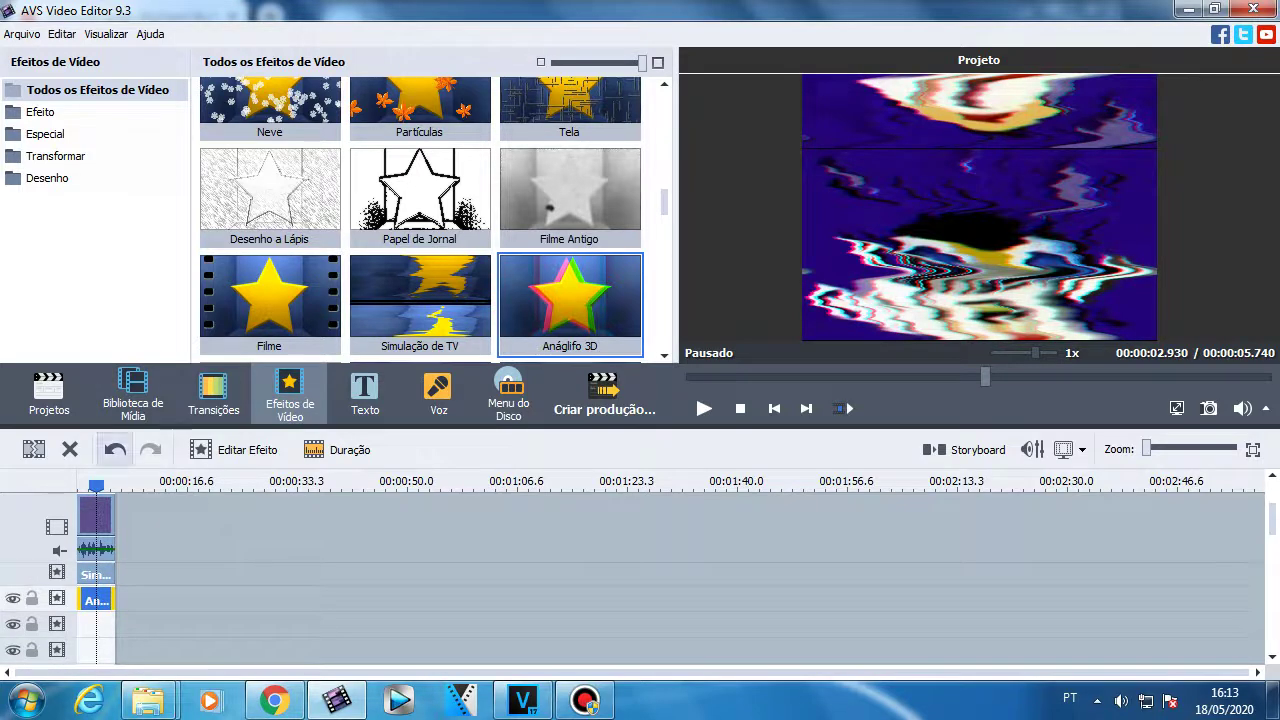
click(235, 449)
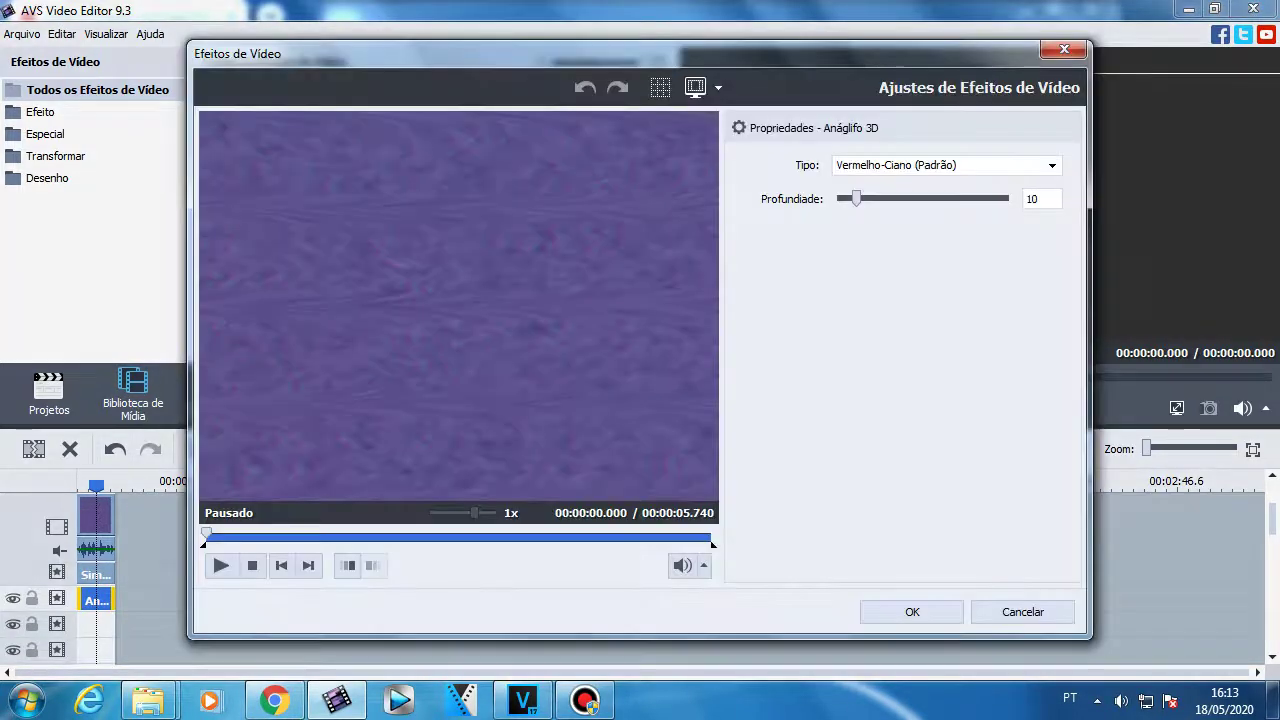
click(945, 165)
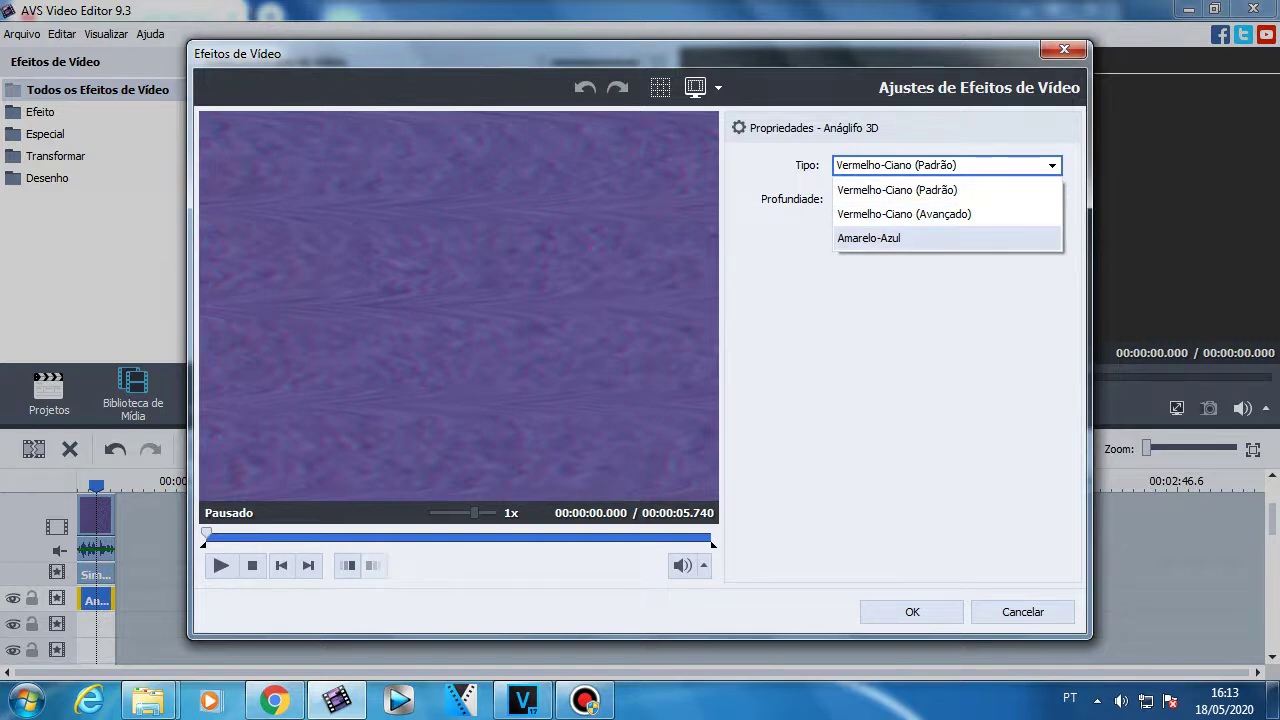
click(945, 214)
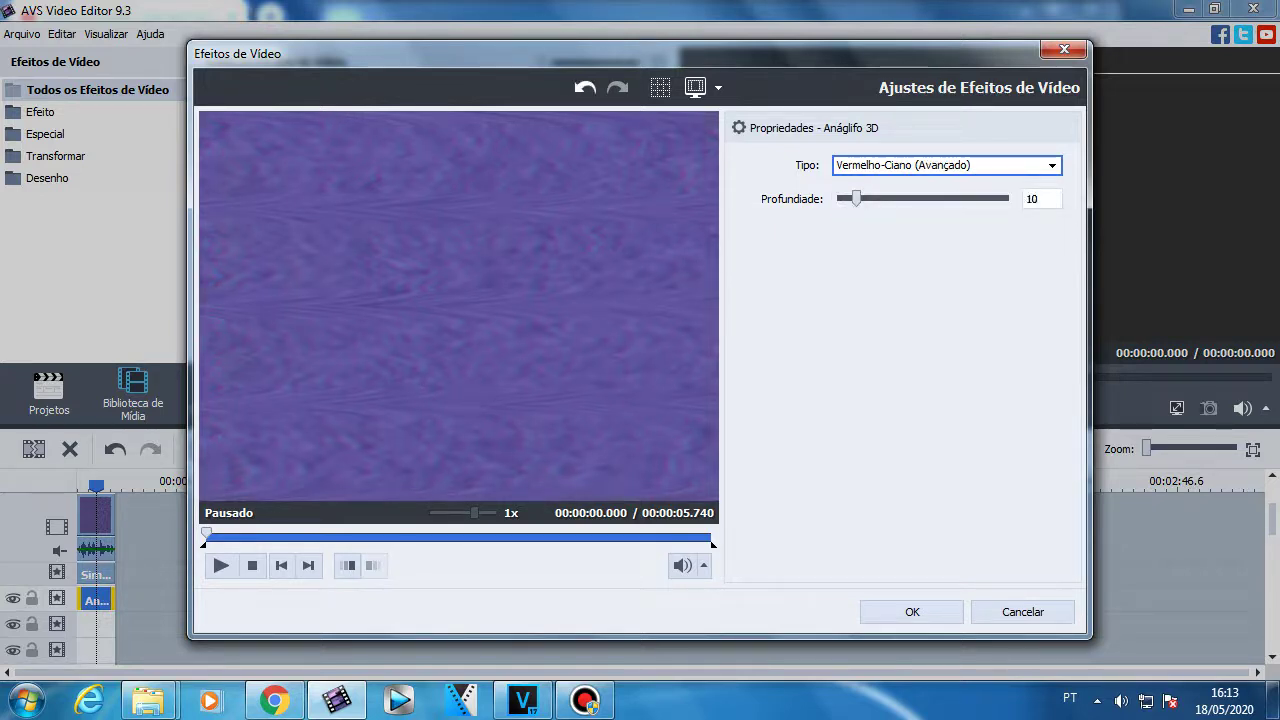
key(Return)
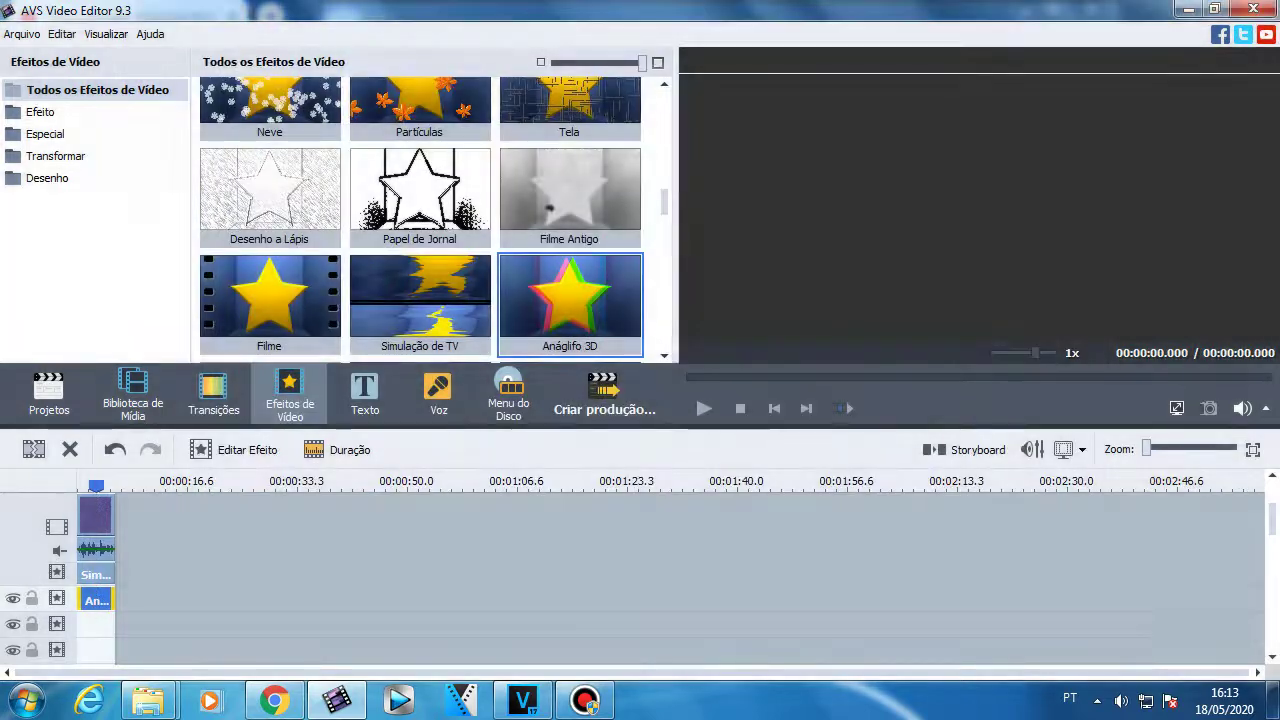
Add the Girar effect to the effect line below Anáglifo 3D, fitted to the clip's length.
scroll(420, 220, down, 5)
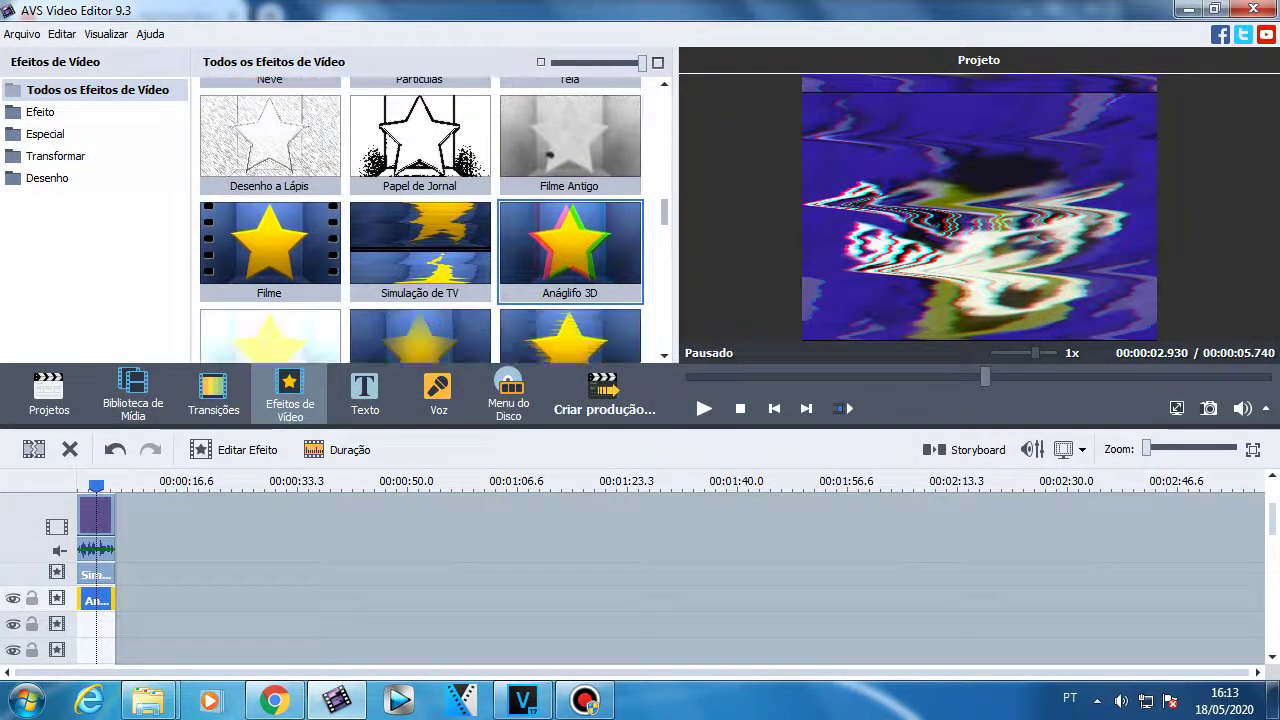
drag(664, 249, 664, 250)
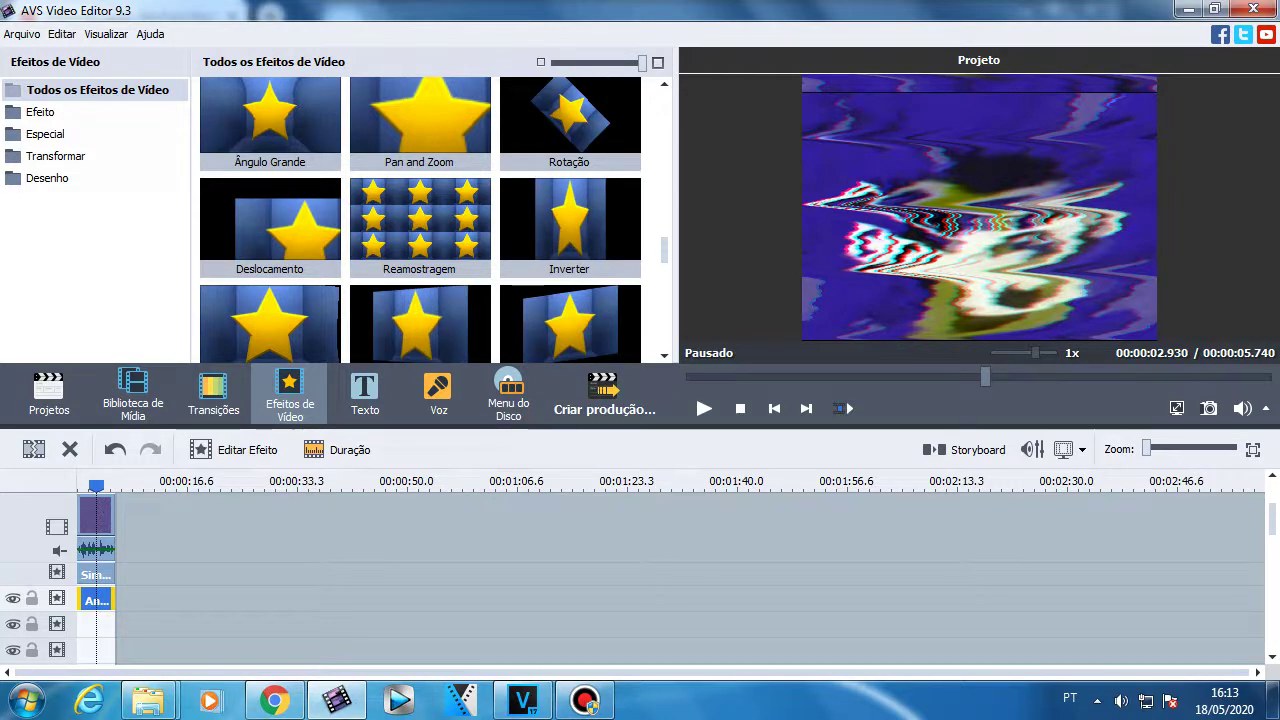
scroll(420, 220, down, 5)
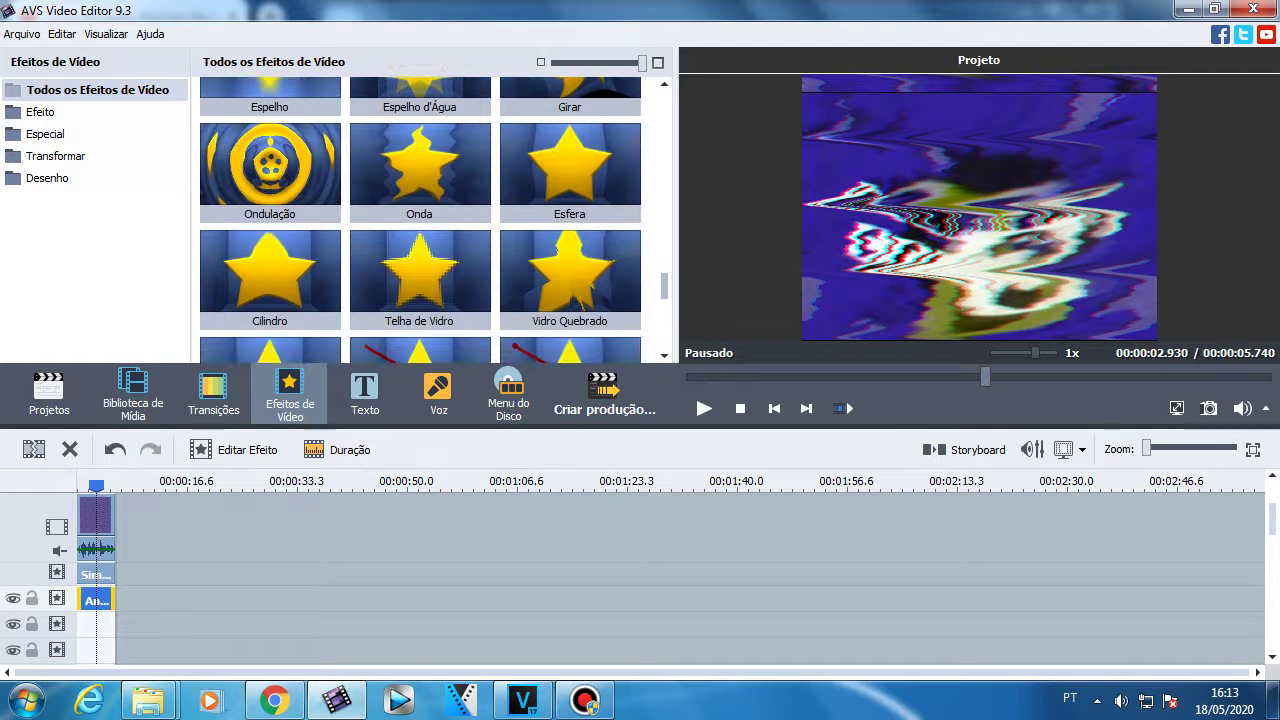
scroll(570, 220, up, 3)
drag(570, 200, 115, 628)
click(235, 450)
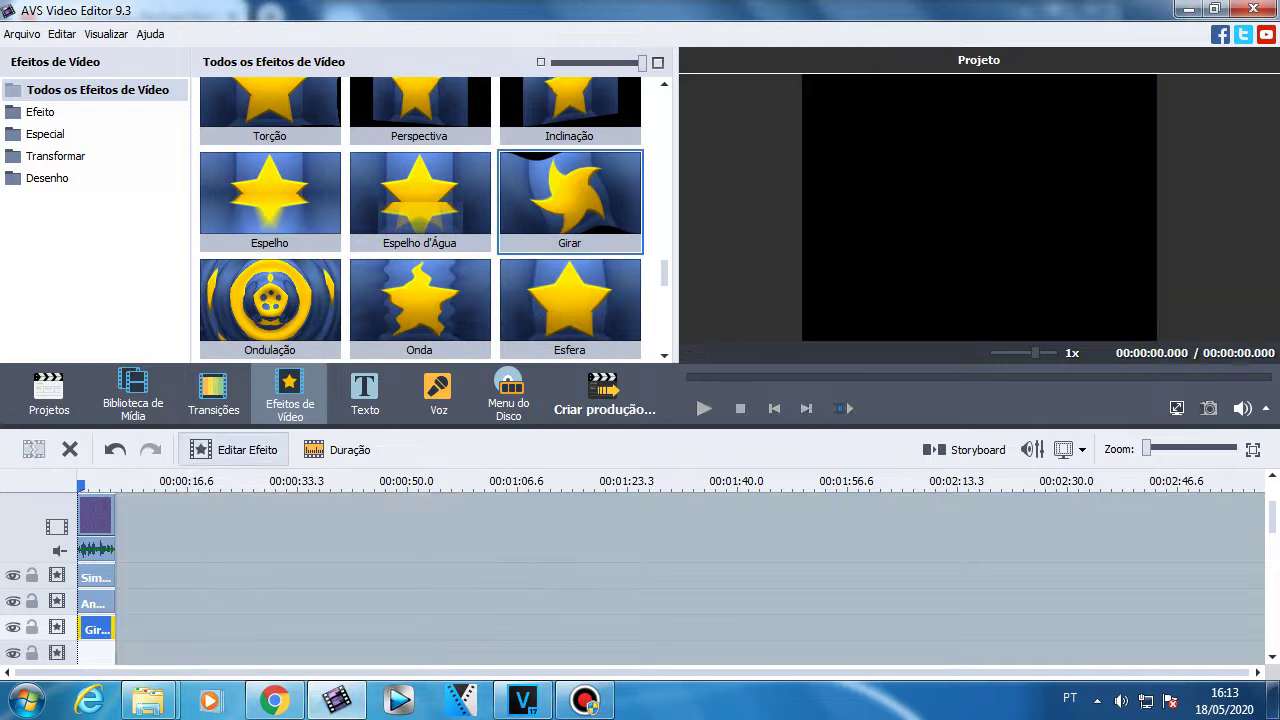
Set the Girar effect's Grau to 8 and Ângulo to -30, and preview the result.
click(234, 449)
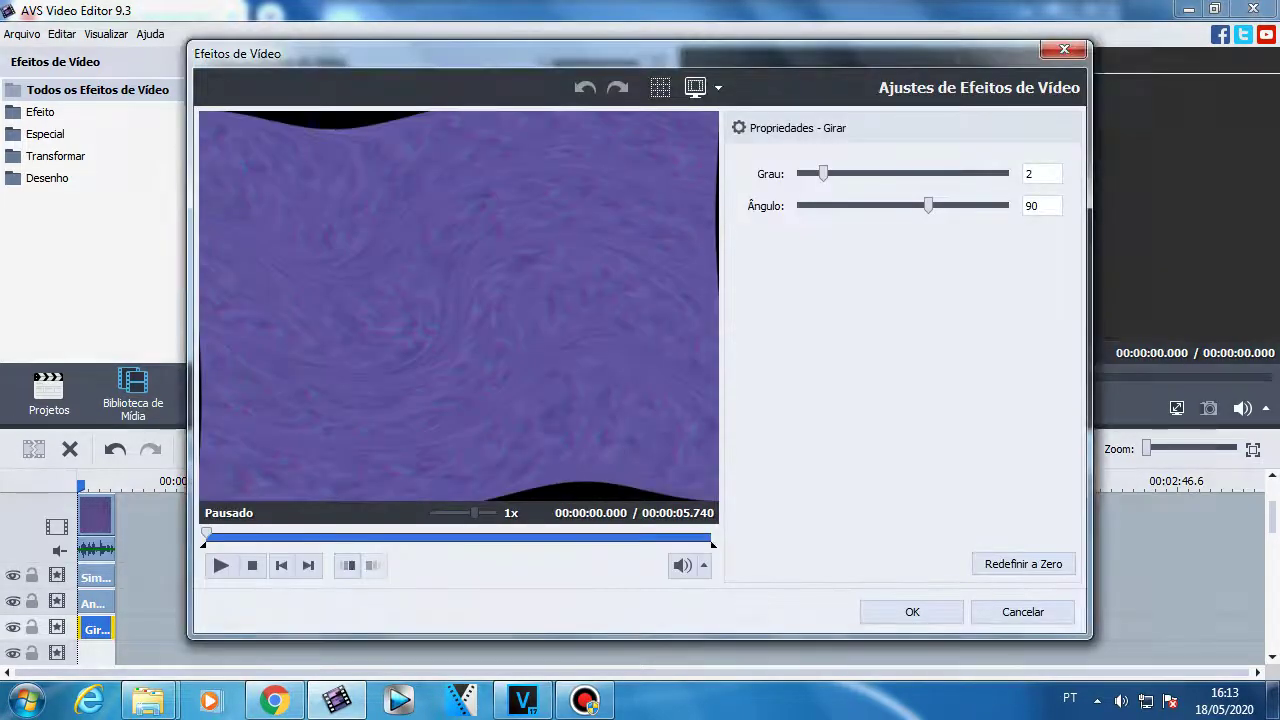
drag(823, 173, 927, 205)
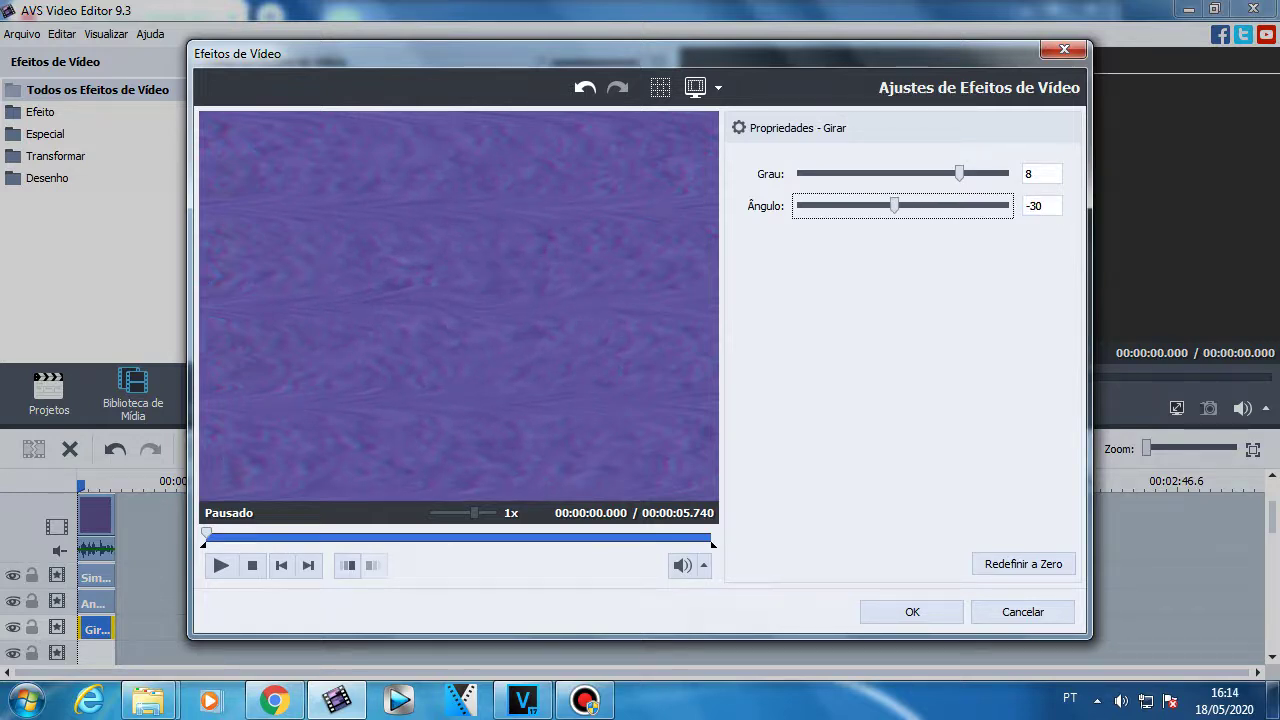
click(222, 566)
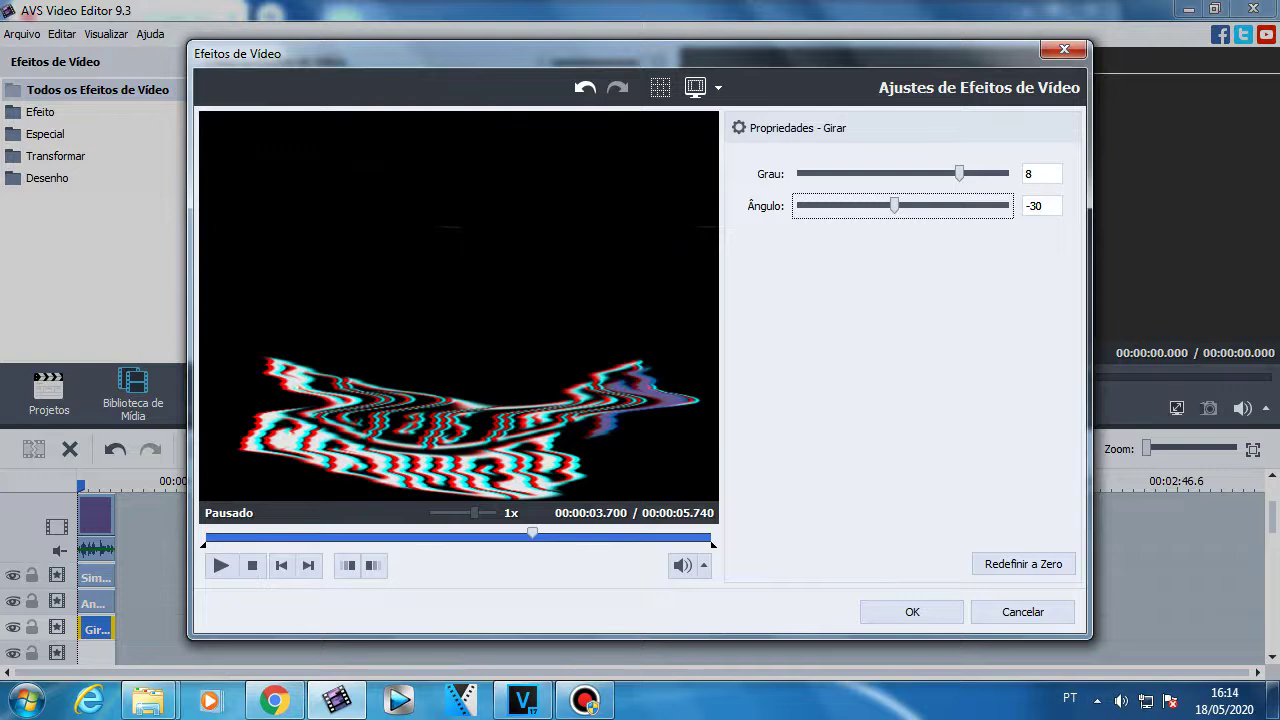
Lower the Girar effect's Grau to 5 and replay the preview from the start.
key(Left)
key(Left)
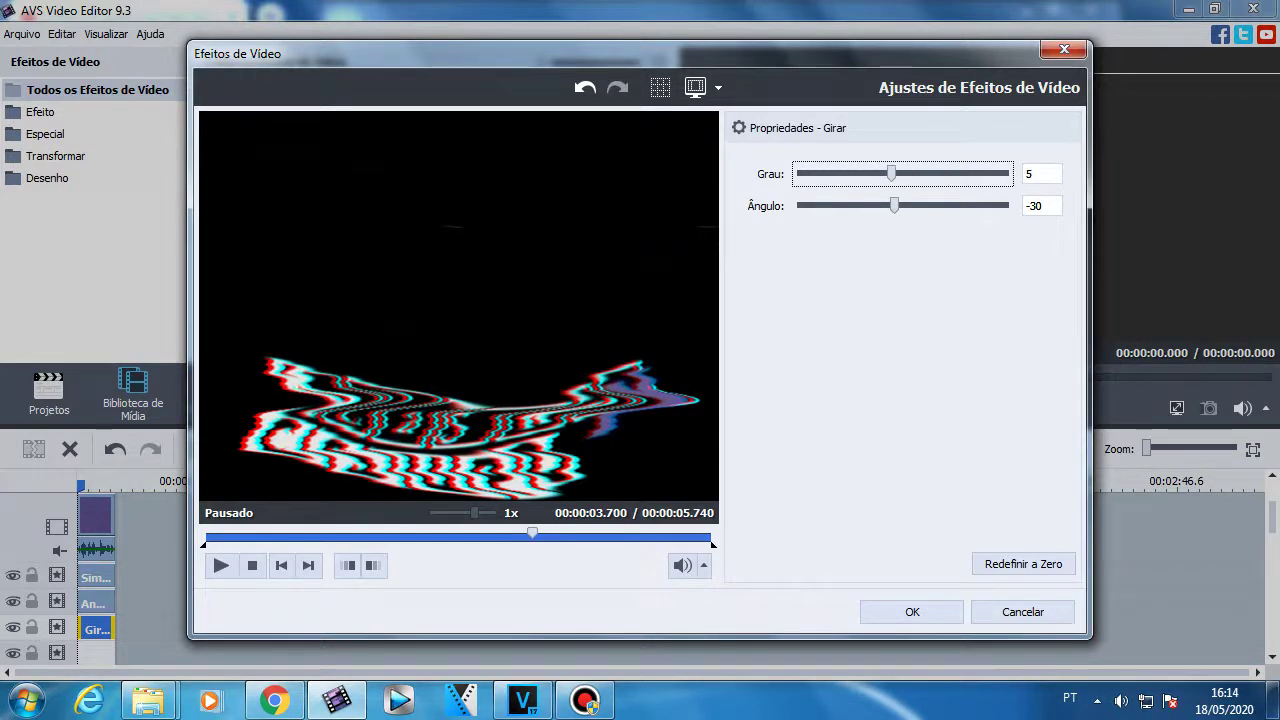
click(252, 566)
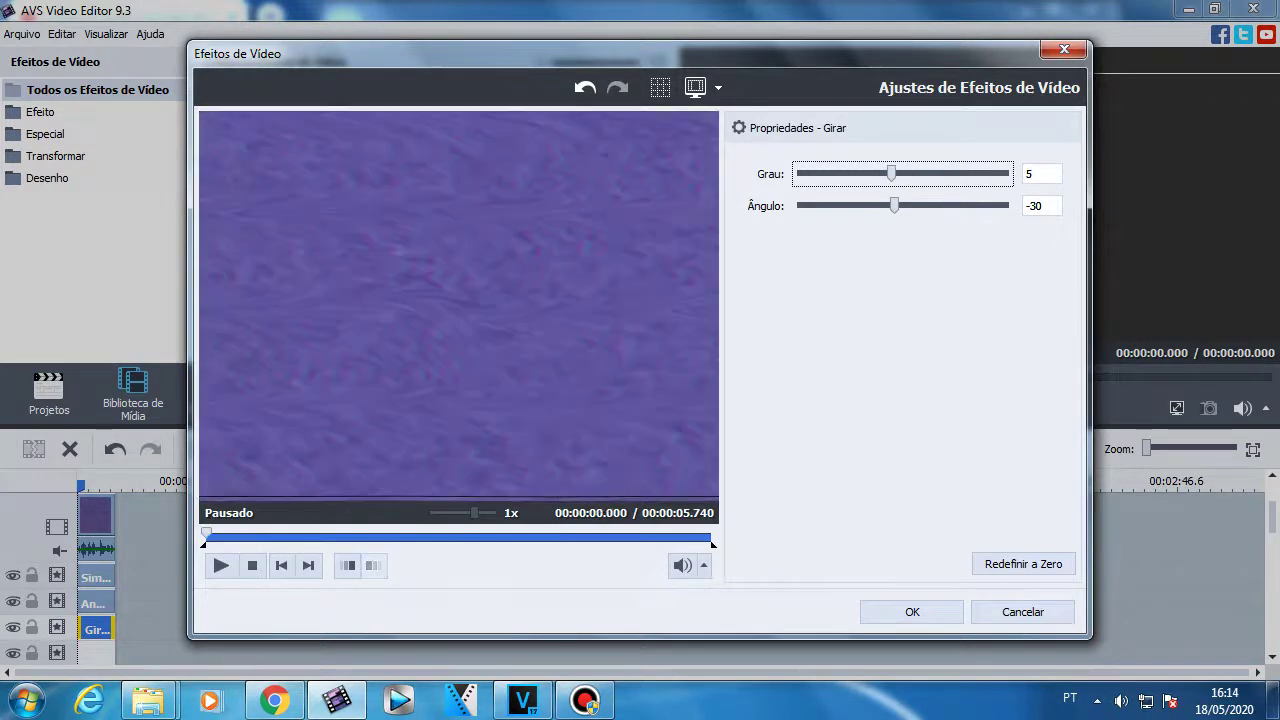
click(221, 566)
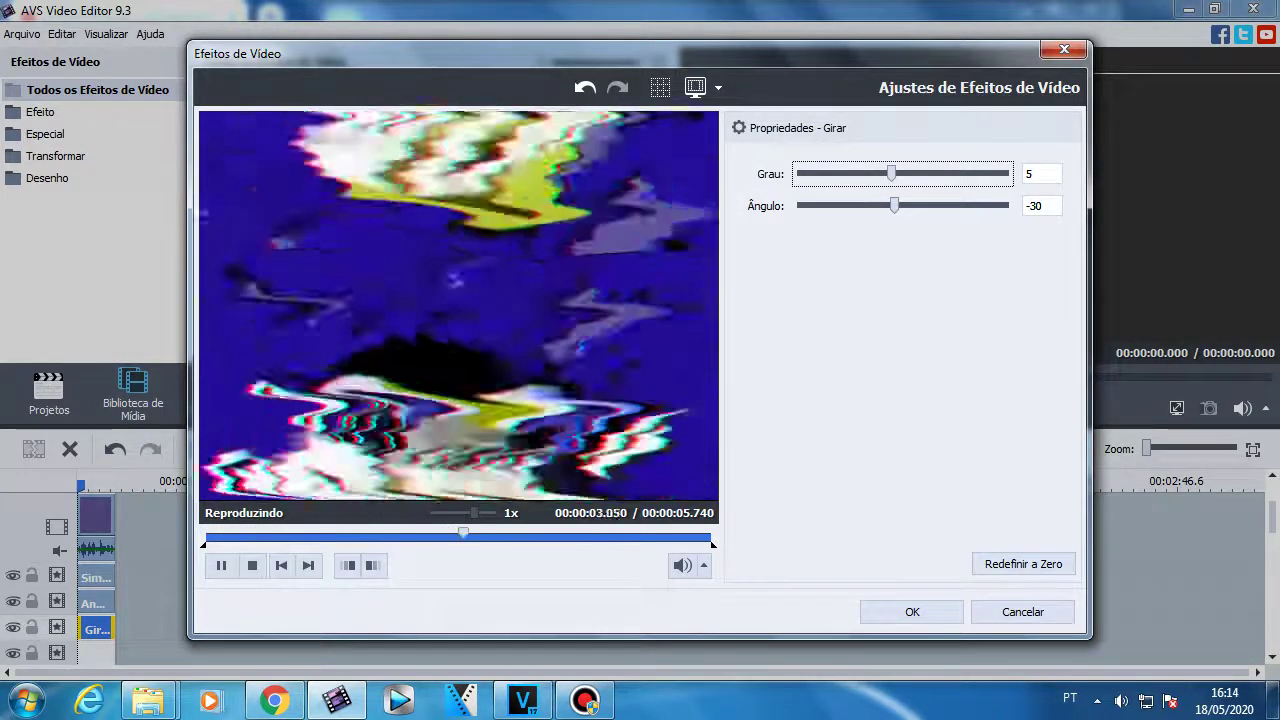
key(space)
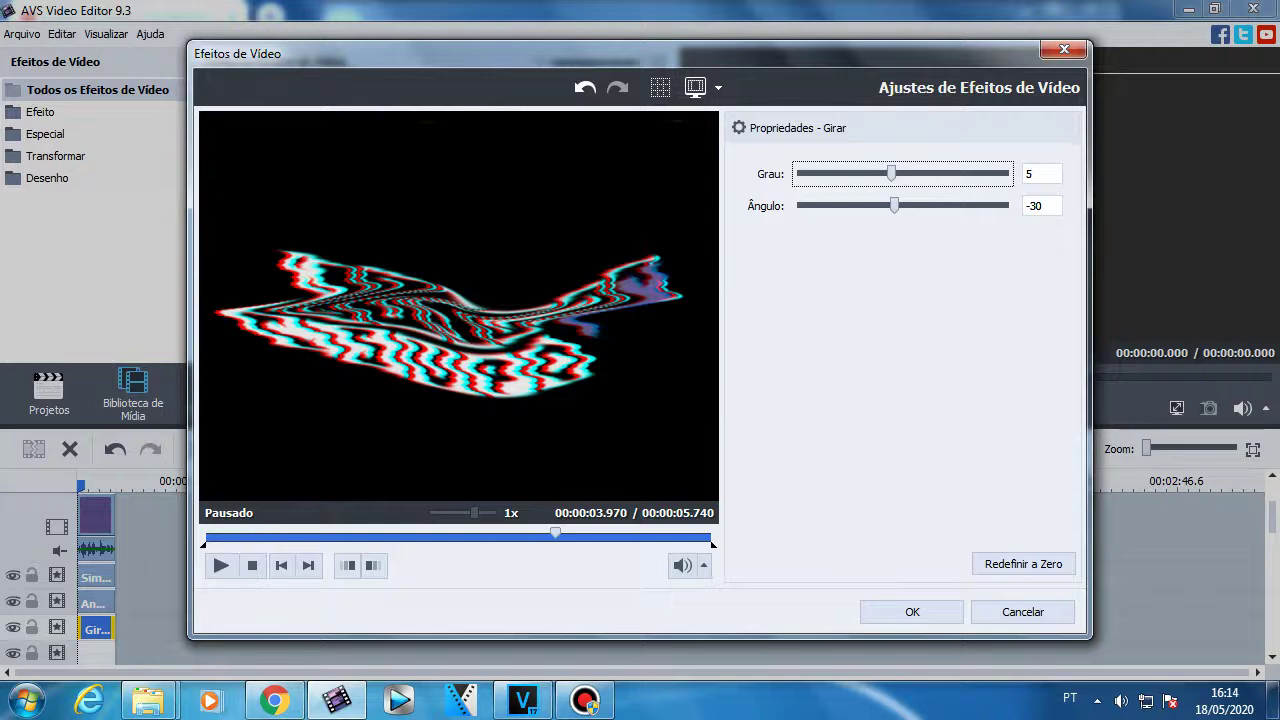
Try an Ângulo of -15 for the Girar effect, and delete the effect from the timeline.
mouse_move(894, 205)
mouse_down()
mouse_move(800, 205)
mouse_move(945, 205)
mouse_move(903, 205)
mouse_up()
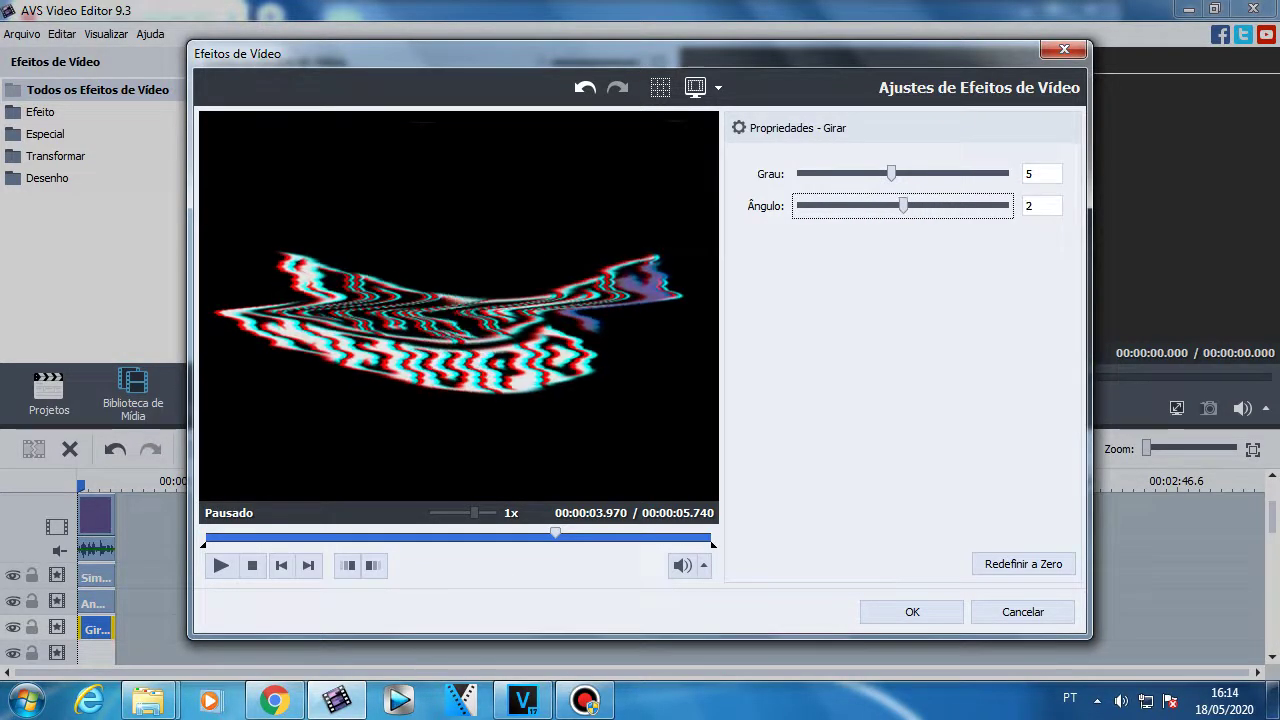
key(Left)
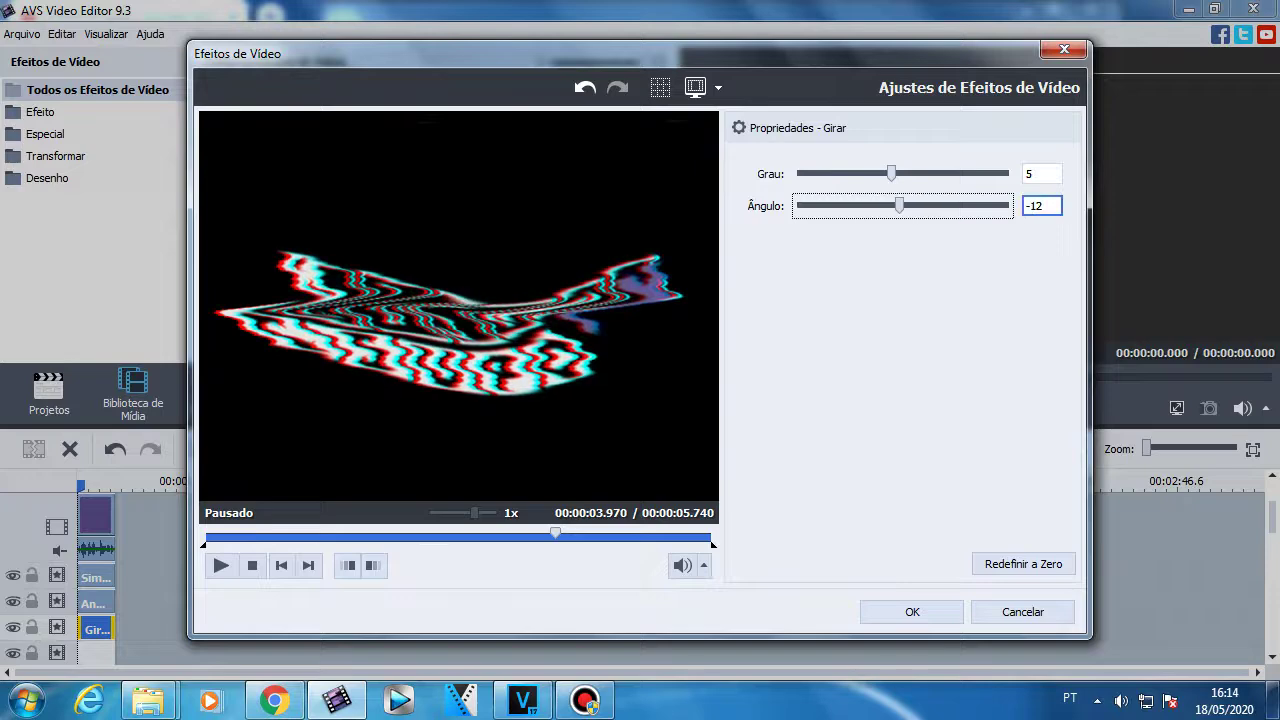
key(BackSpace)
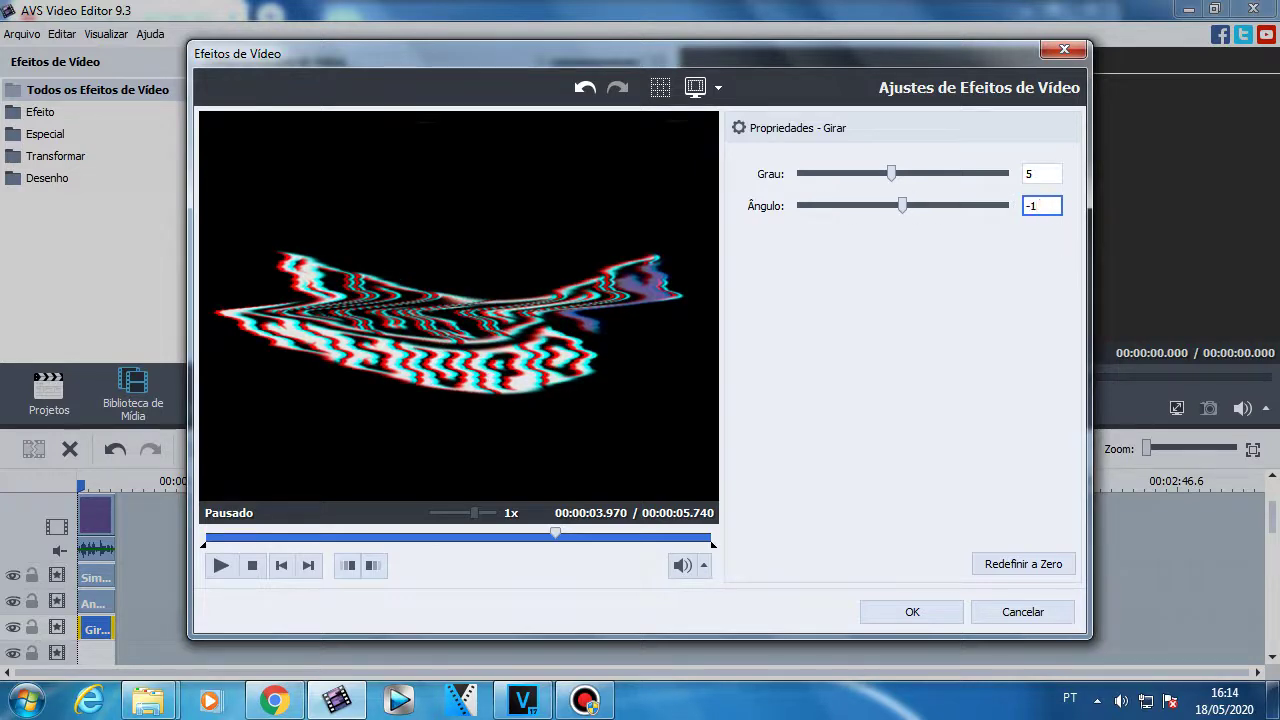
text(5)
click(912, 612)
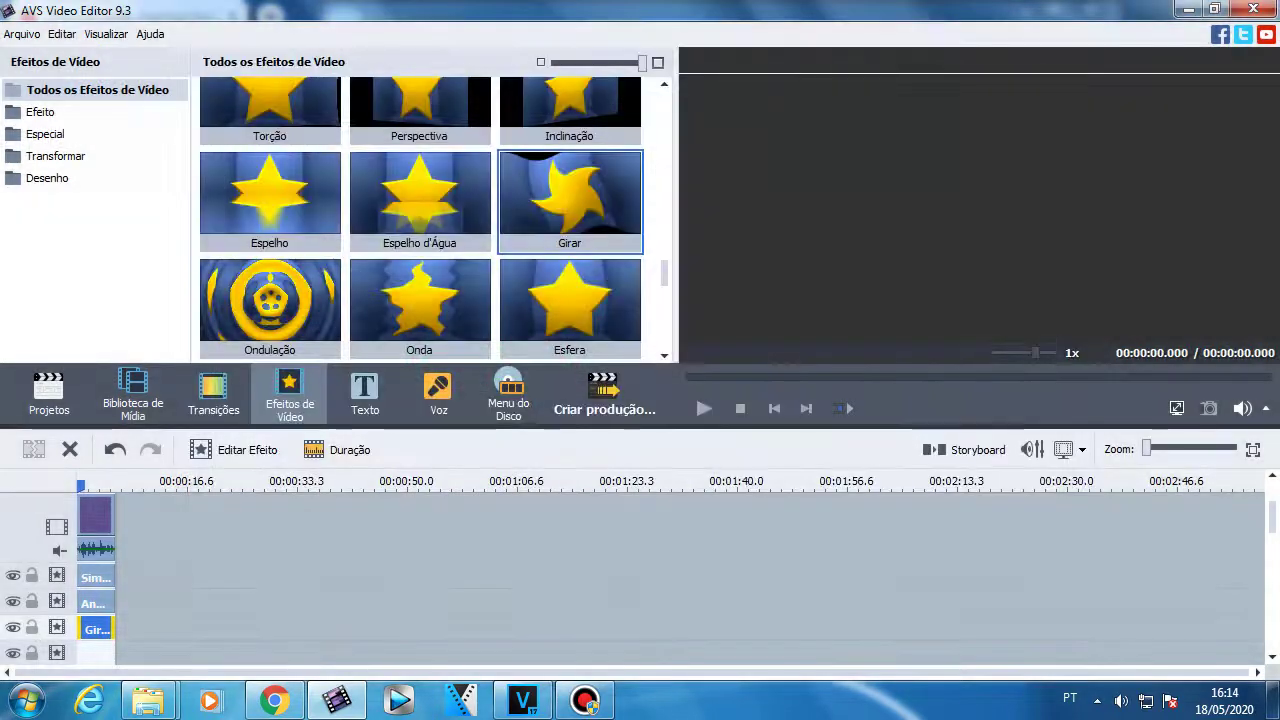
click(69, 449)
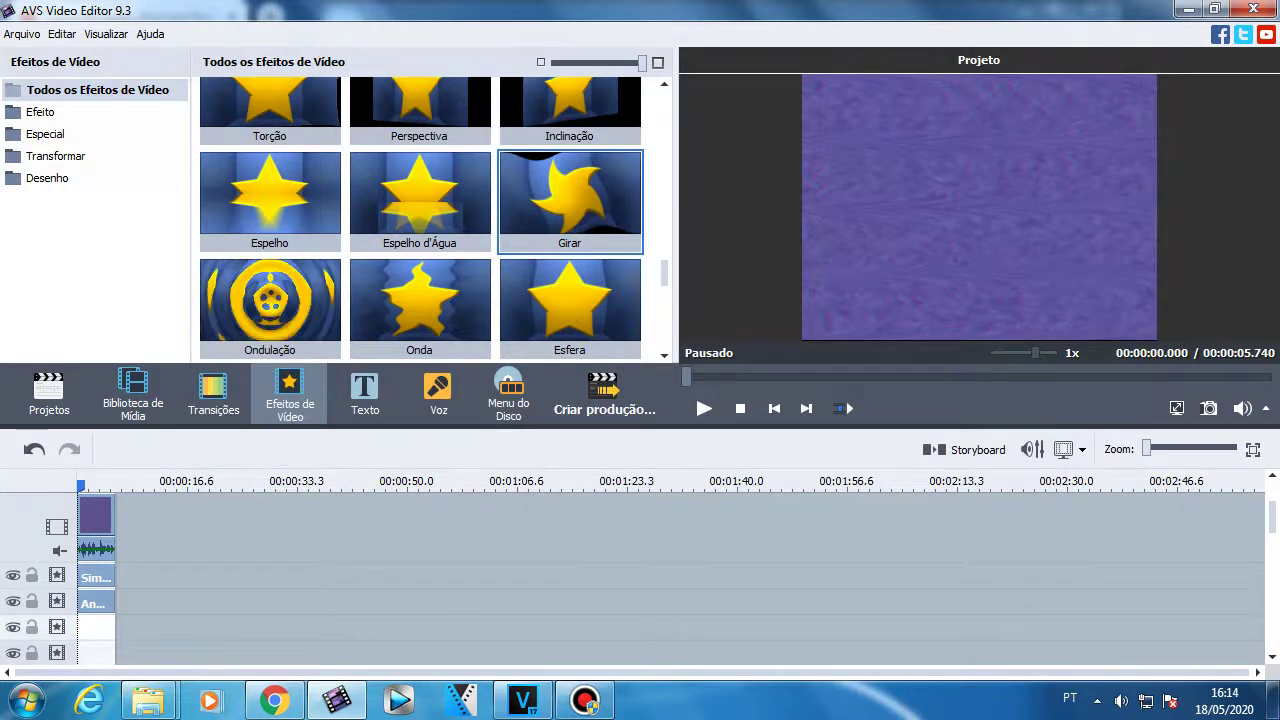
Add the Ondulação effect to the effect line below Anáglifo 3D and shorten it to the clip's length.
drag(270, 300, 97, 631)
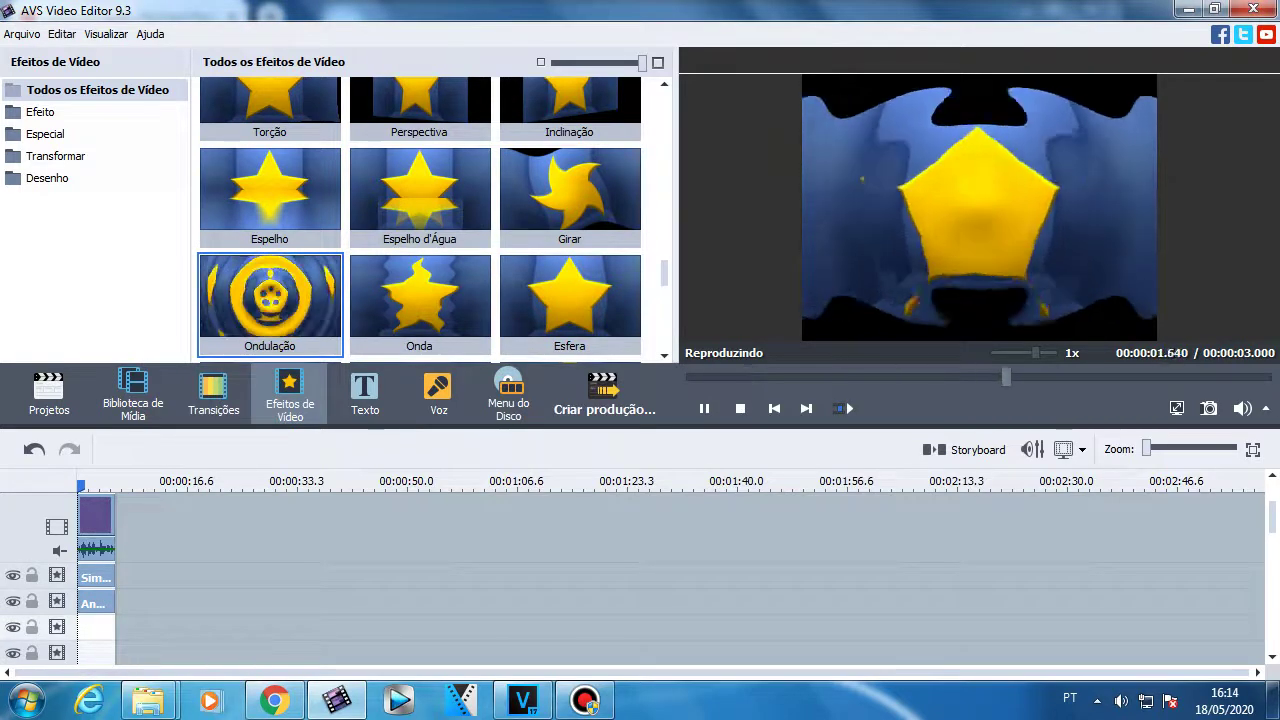
drag(270, 300, 460, 627)
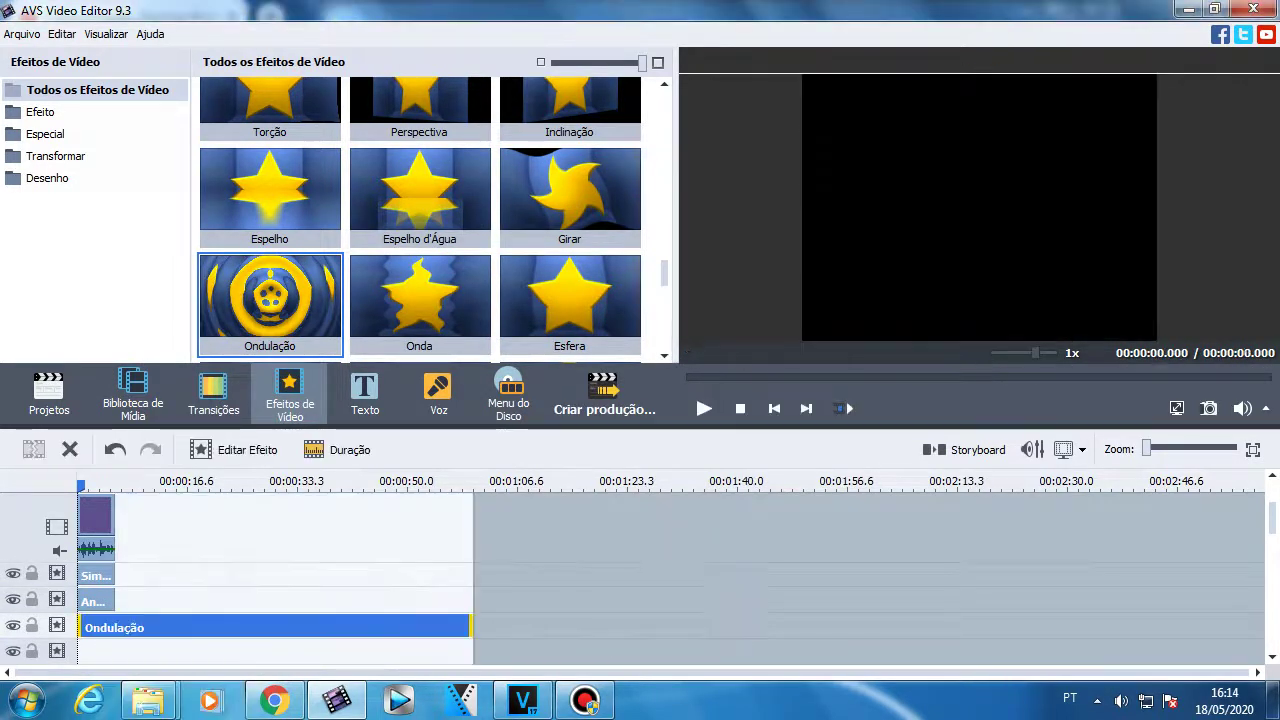
drag(370, 627, 115, 627)
Set the Ondulação effect's Velocidade to 100 and Omega to 5, and apply the settings.
click(222, 450)
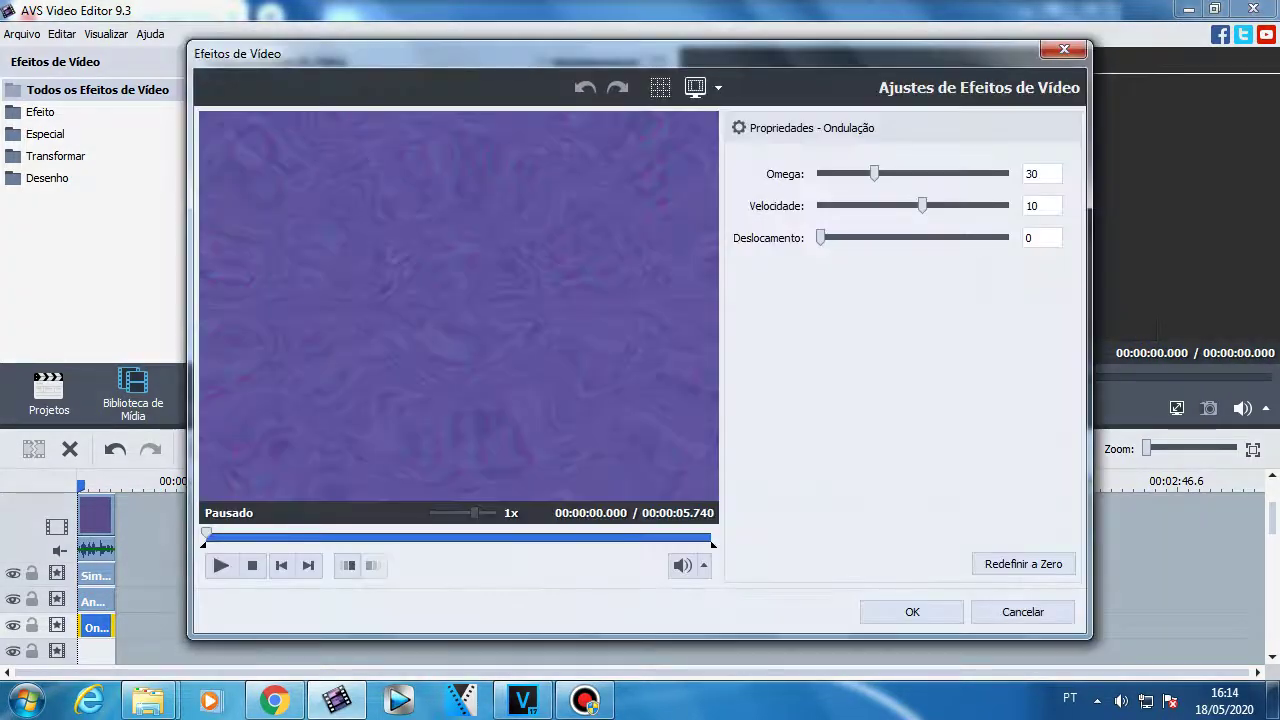
drag(923, 205, 1006, 205)
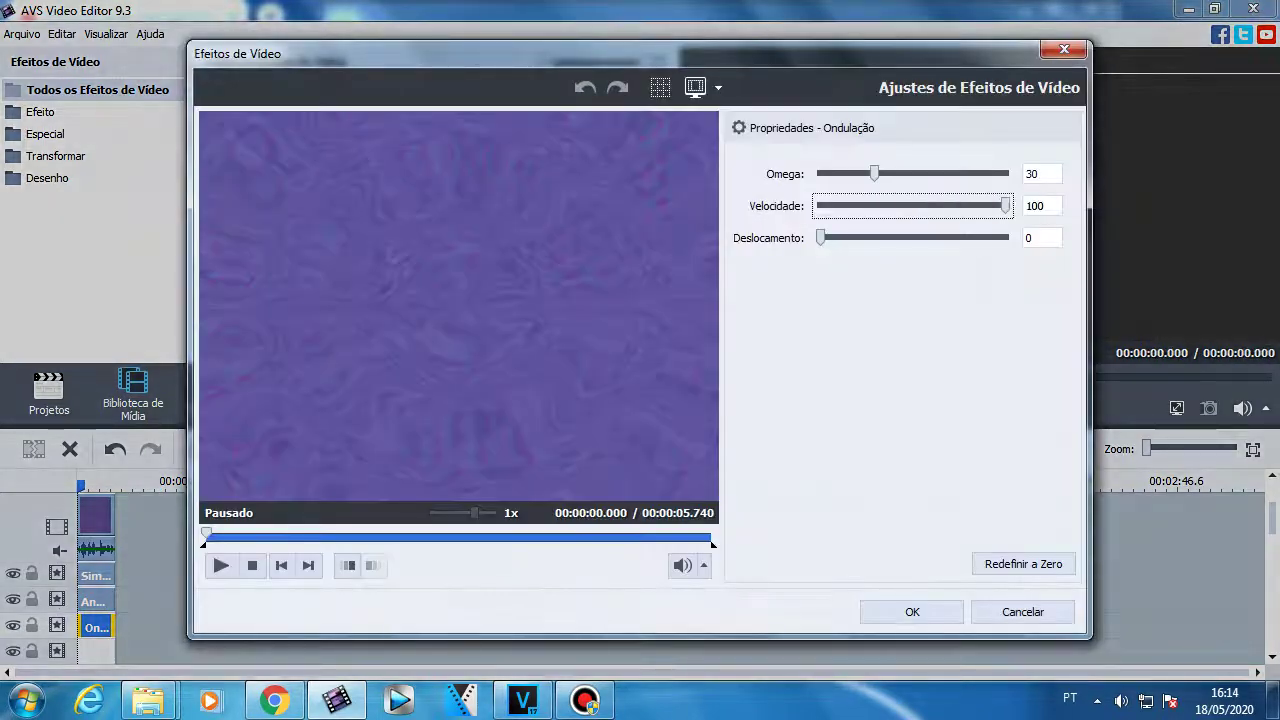
drag(874, 173, 837, 173)
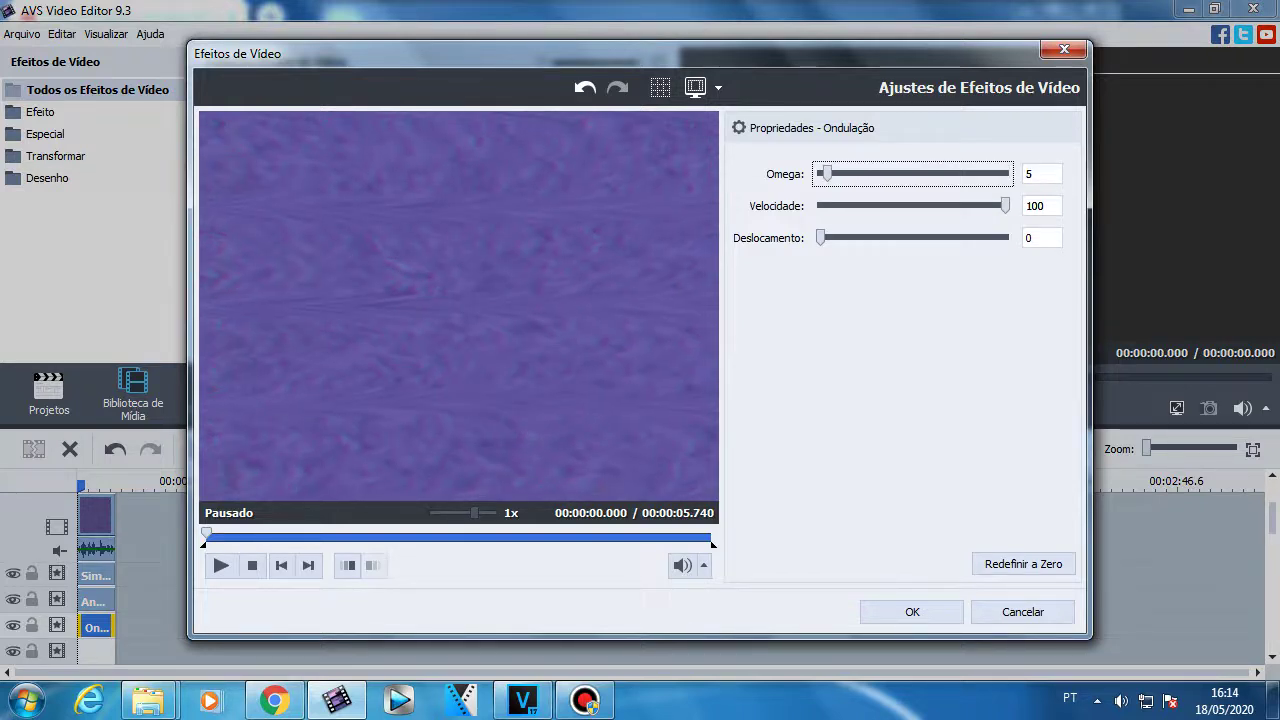
key(Return)
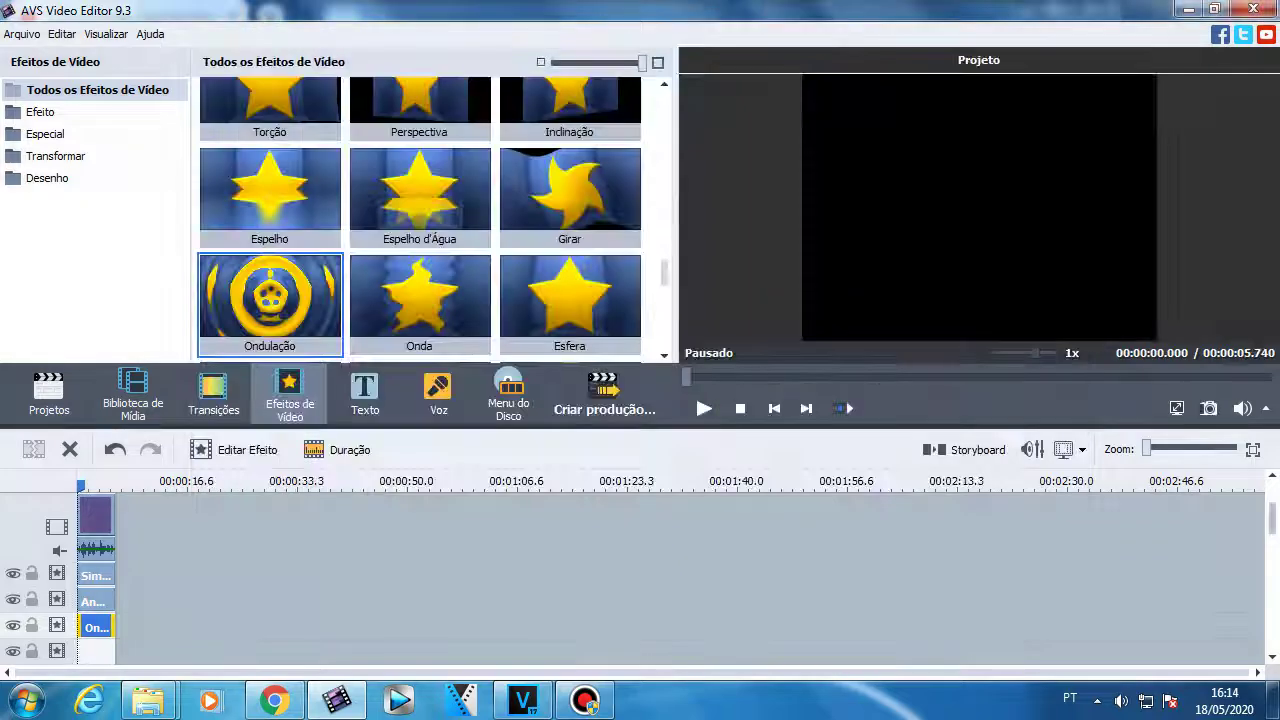
Try the Mosaico effect on the line below Ondulação, trimmed to the clip's length, and delete it.
scroll(420, 220, down, 5)
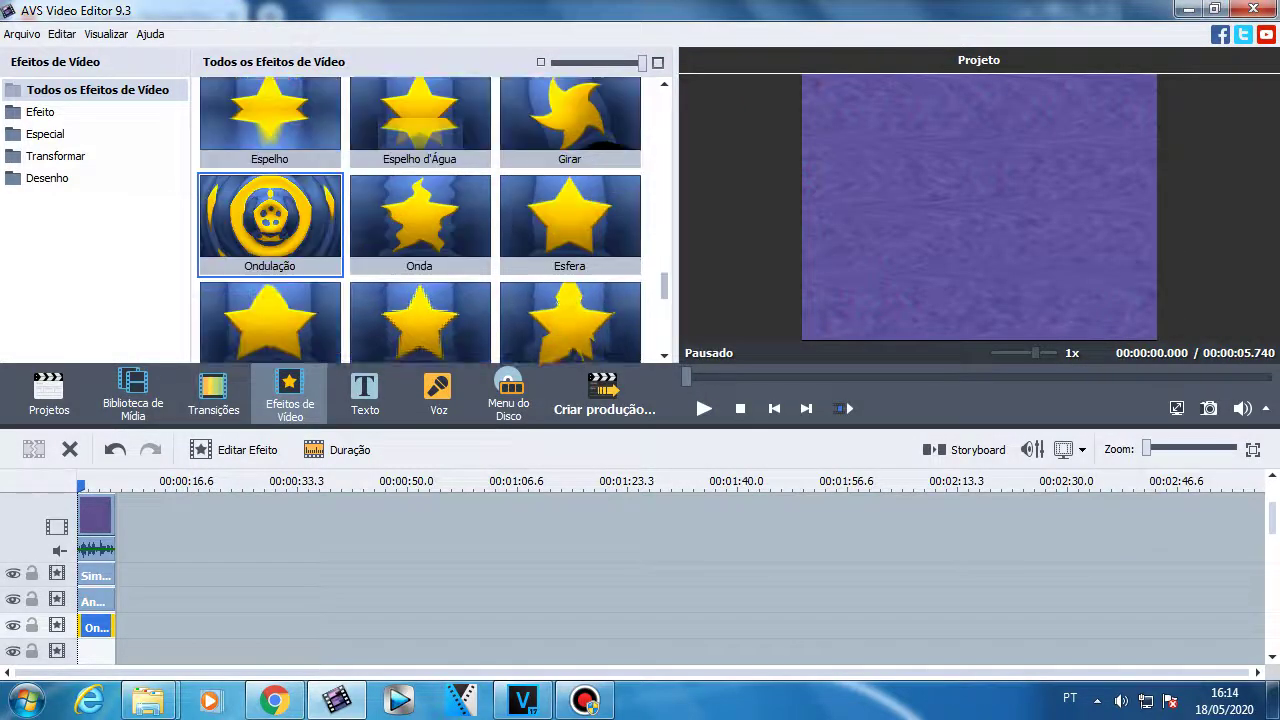
scroll(420, 220, up, 10)
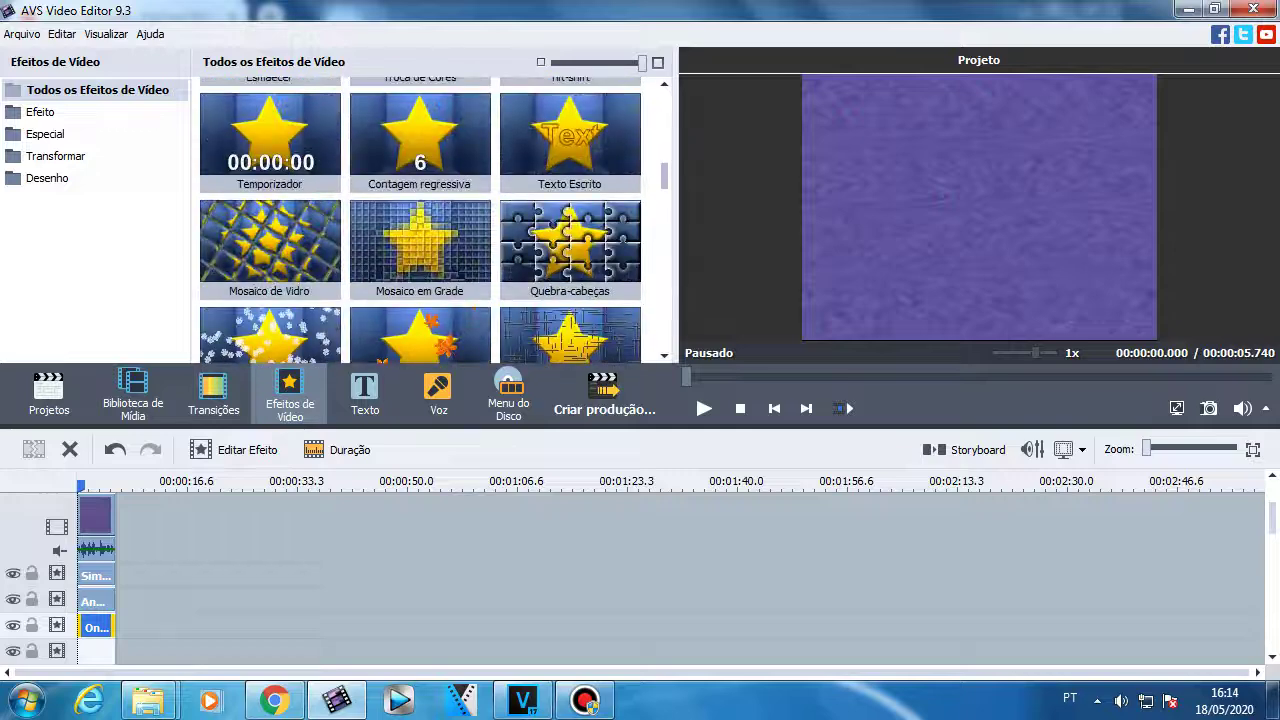
scroll(420, 220, up, 5)
scroll(420, 218, up, 1)
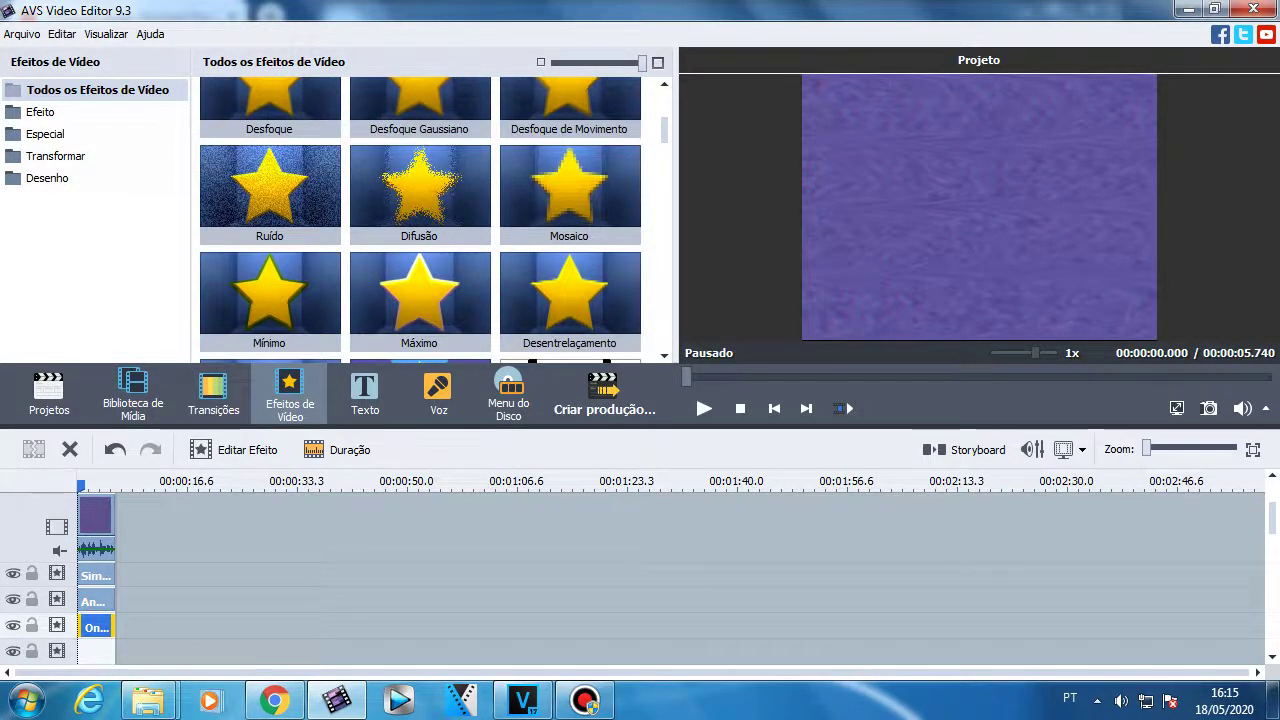
click(569, 190)
drag(569, 190, 120, 653)
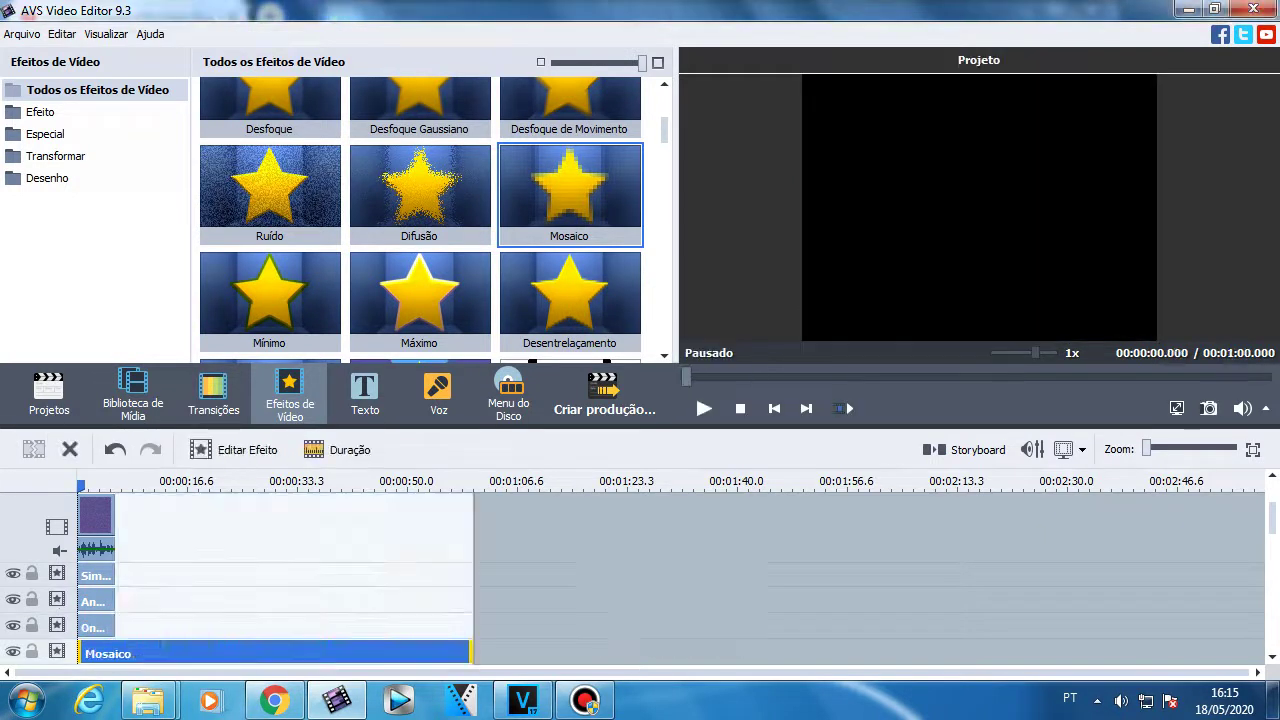
drag(471, 653, 116, 653)
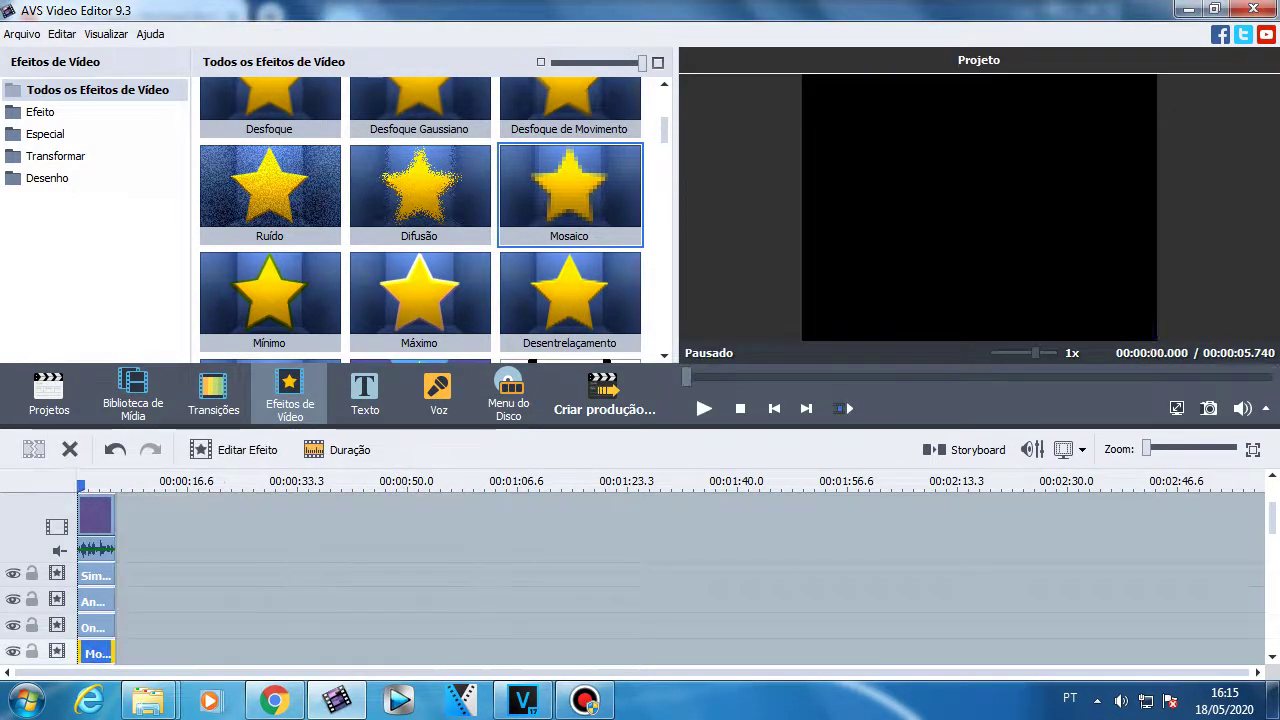
click(70, 449)
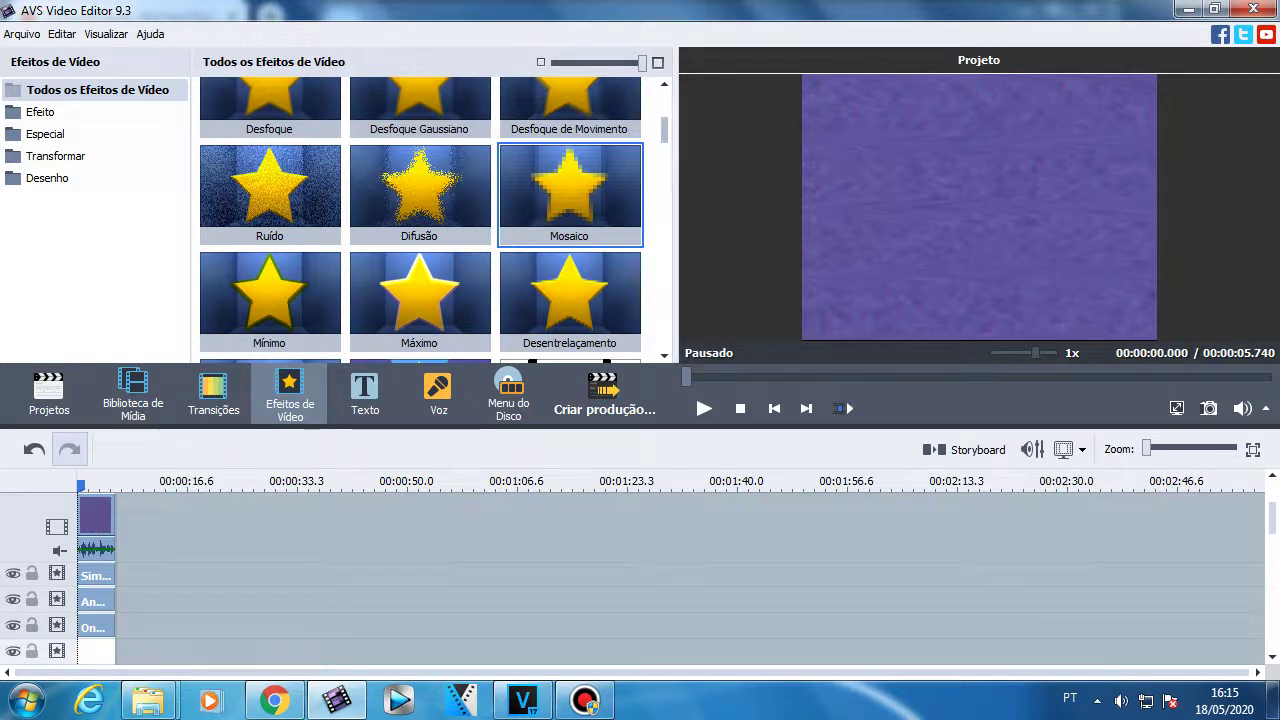
Add the Destacar effect to the effect line below Ondulação and shorten it to the clip's length.
scroll(420, 220, up, 3)
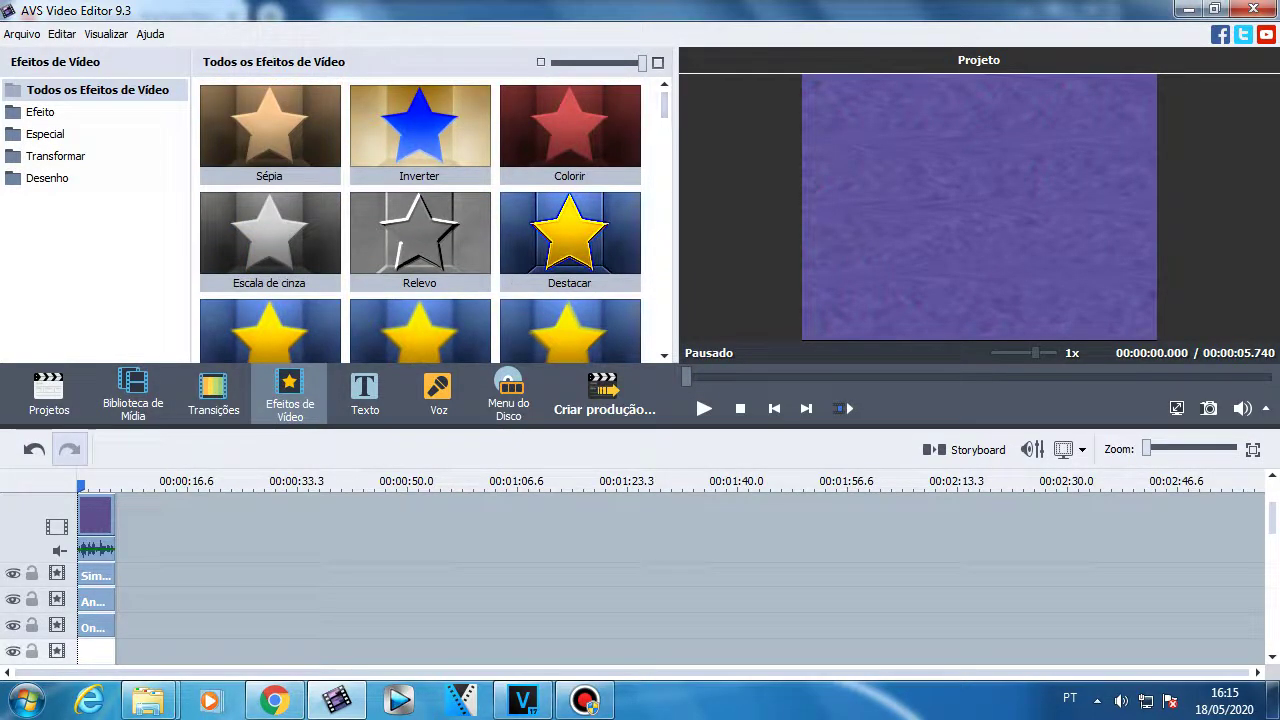
drag(570, 240, 150, 655)
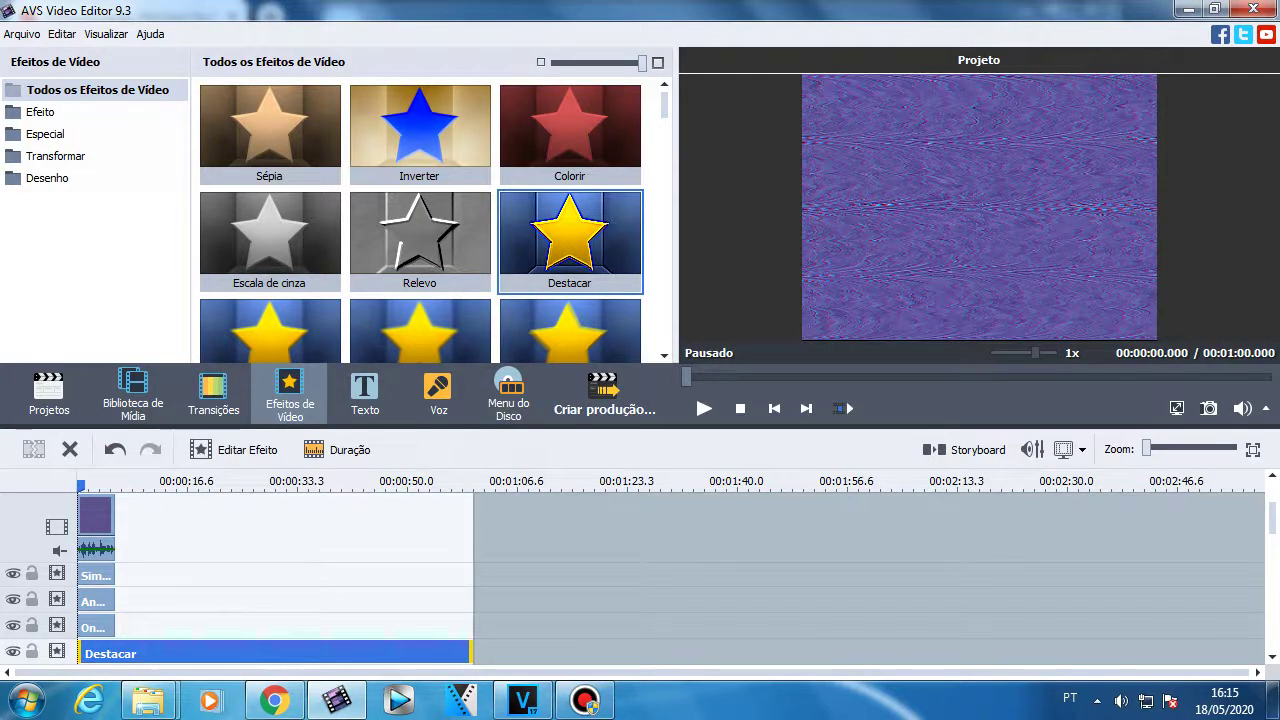
drag(470, 652, 114, 652)
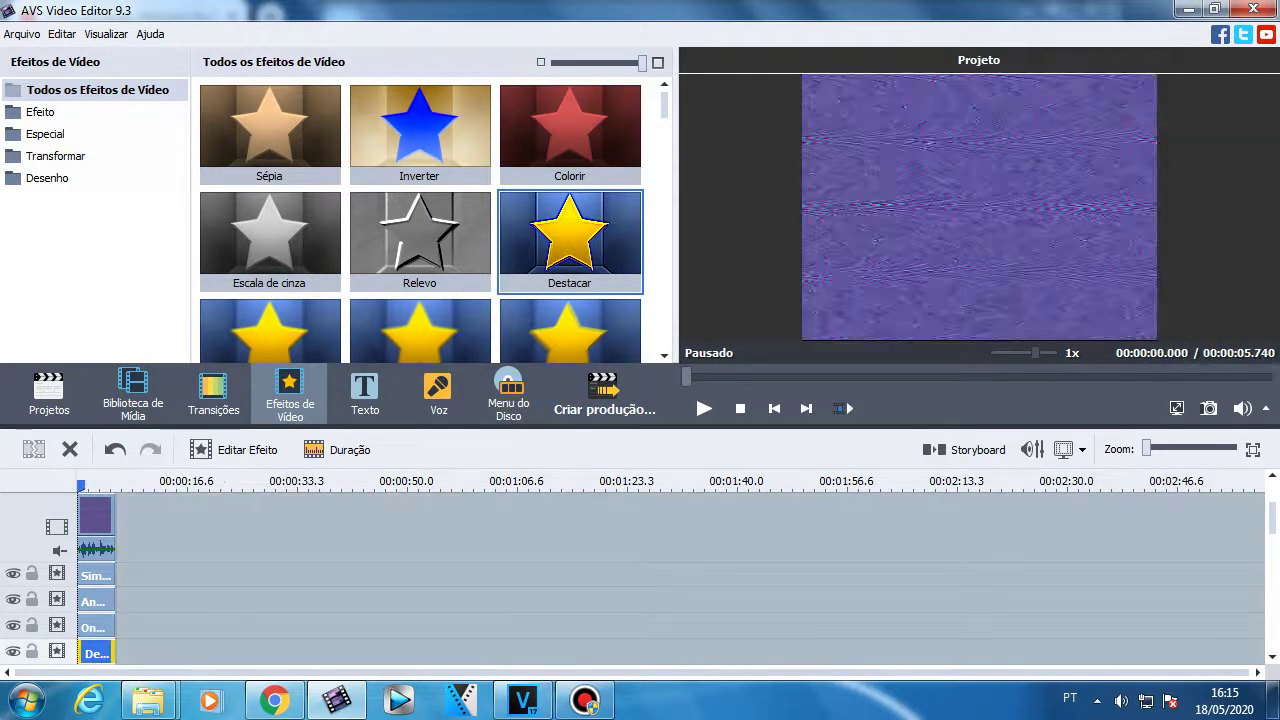
Start a colour correction on the video clip, keeping Temperatura at 0 and setting Saturação to 100.
click(96, 520)
click(418, 450)
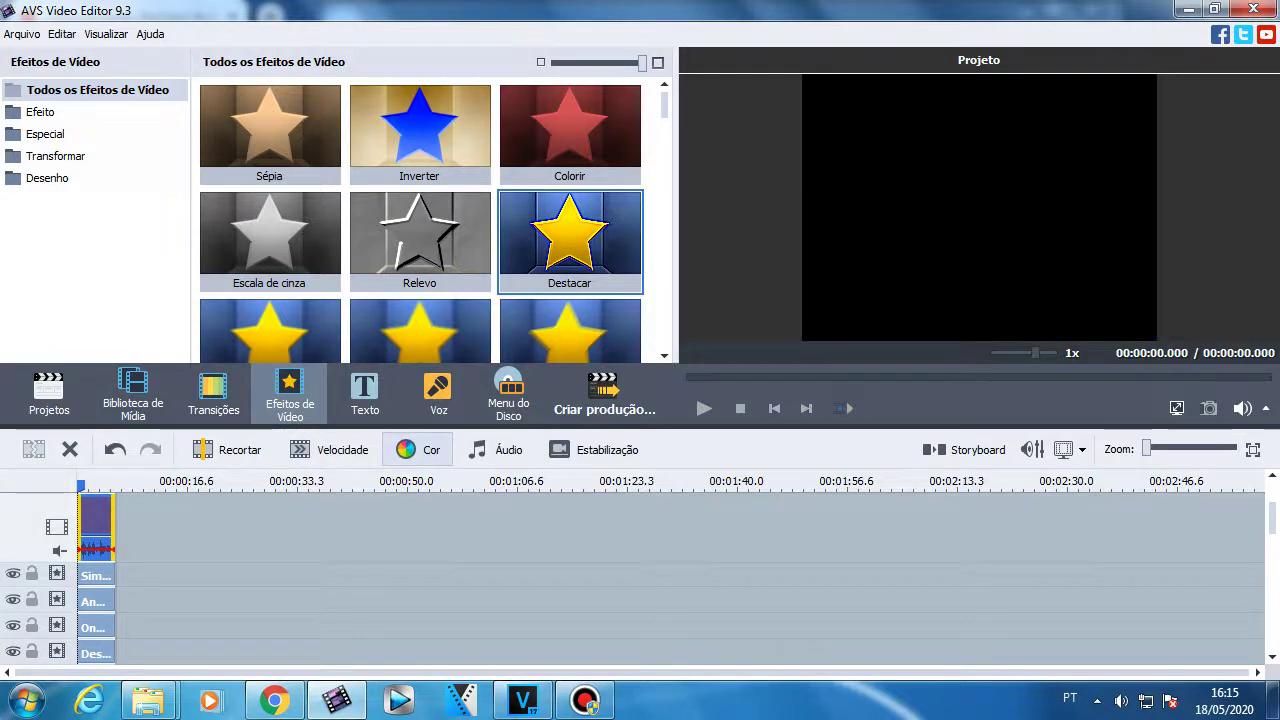
click(418, 449)
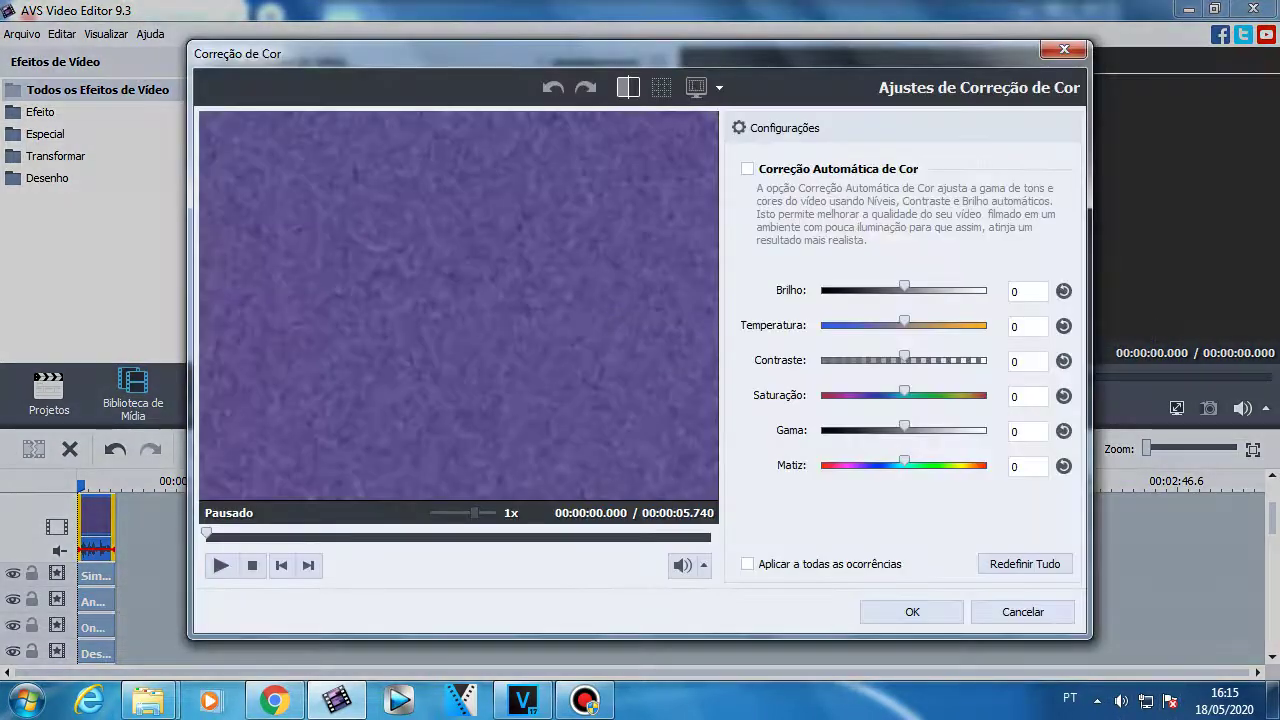
drag(899, 322, 821, 322)
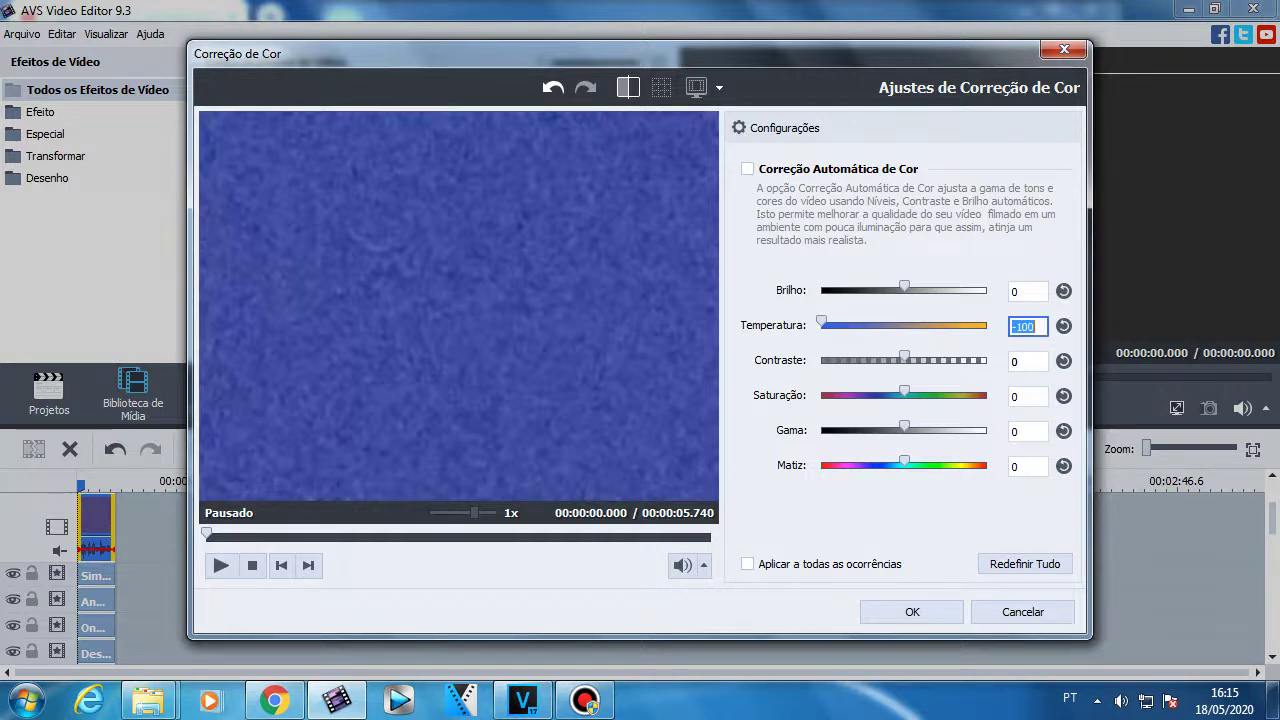
text(0)
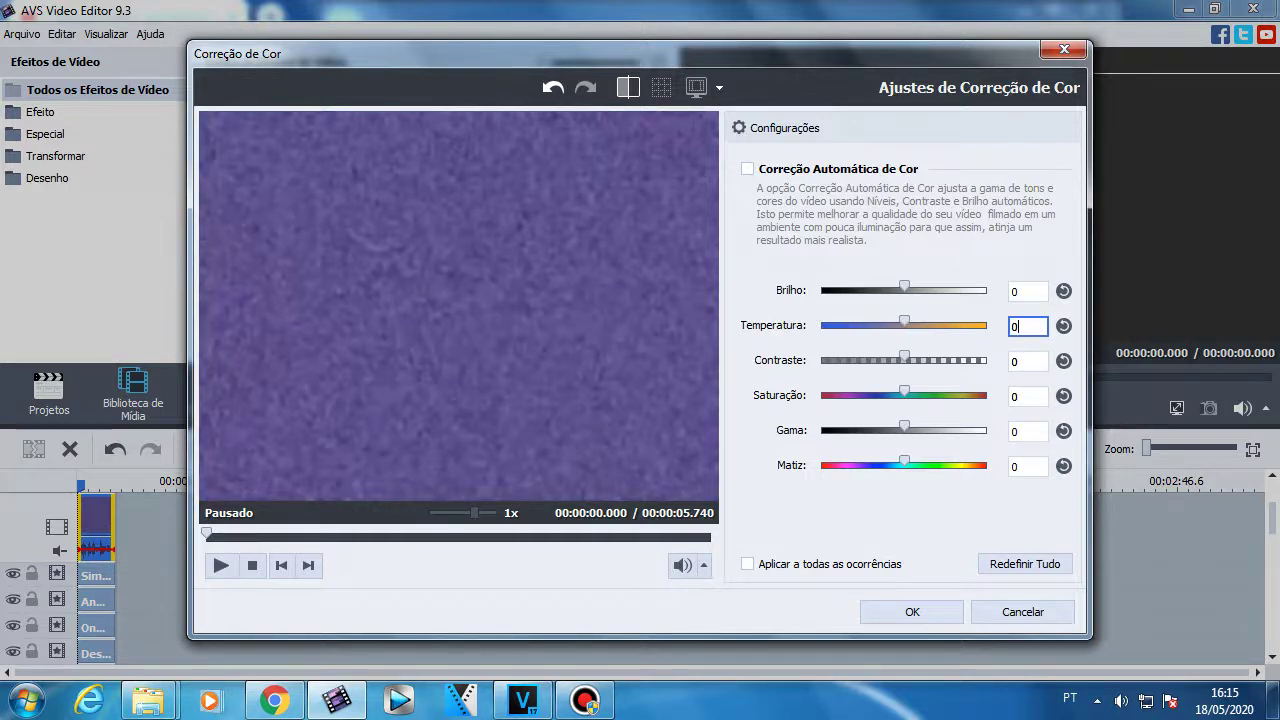
drag(935, 392, 987, 392)
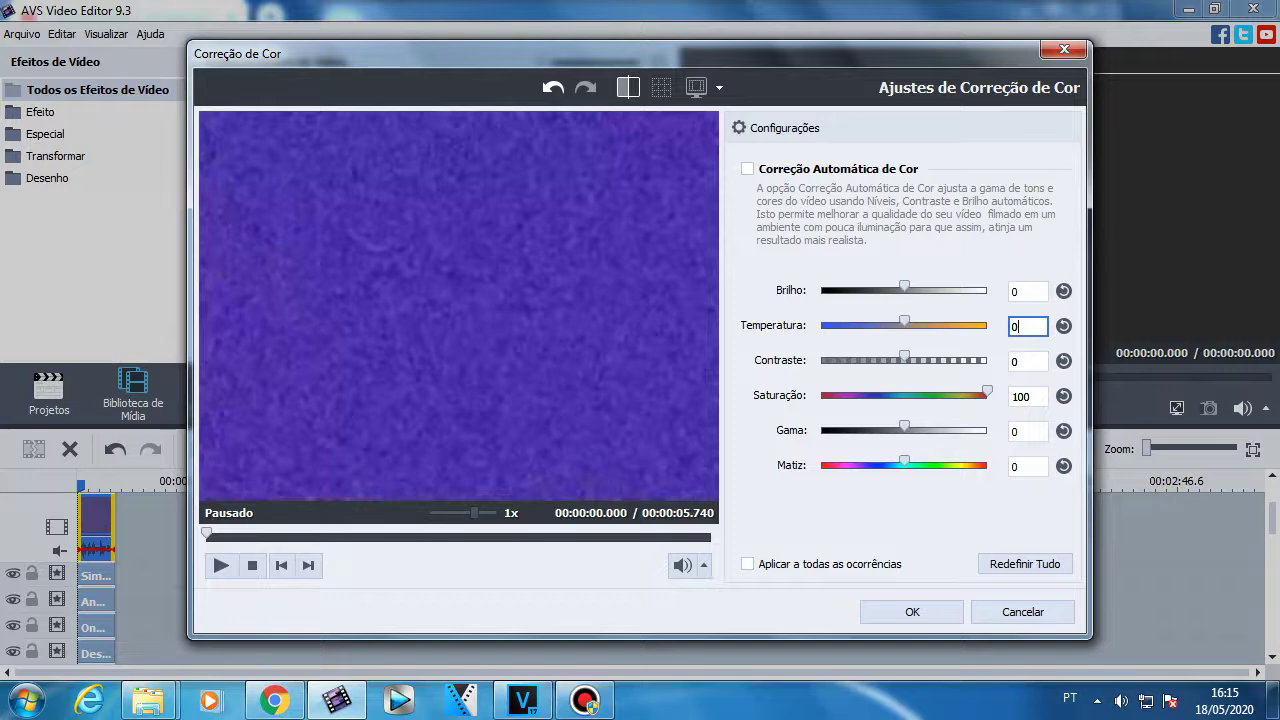
Set Matiz to 85 in the clip's colour correction and apply the settings.
drag(904, 462, 956, 462)
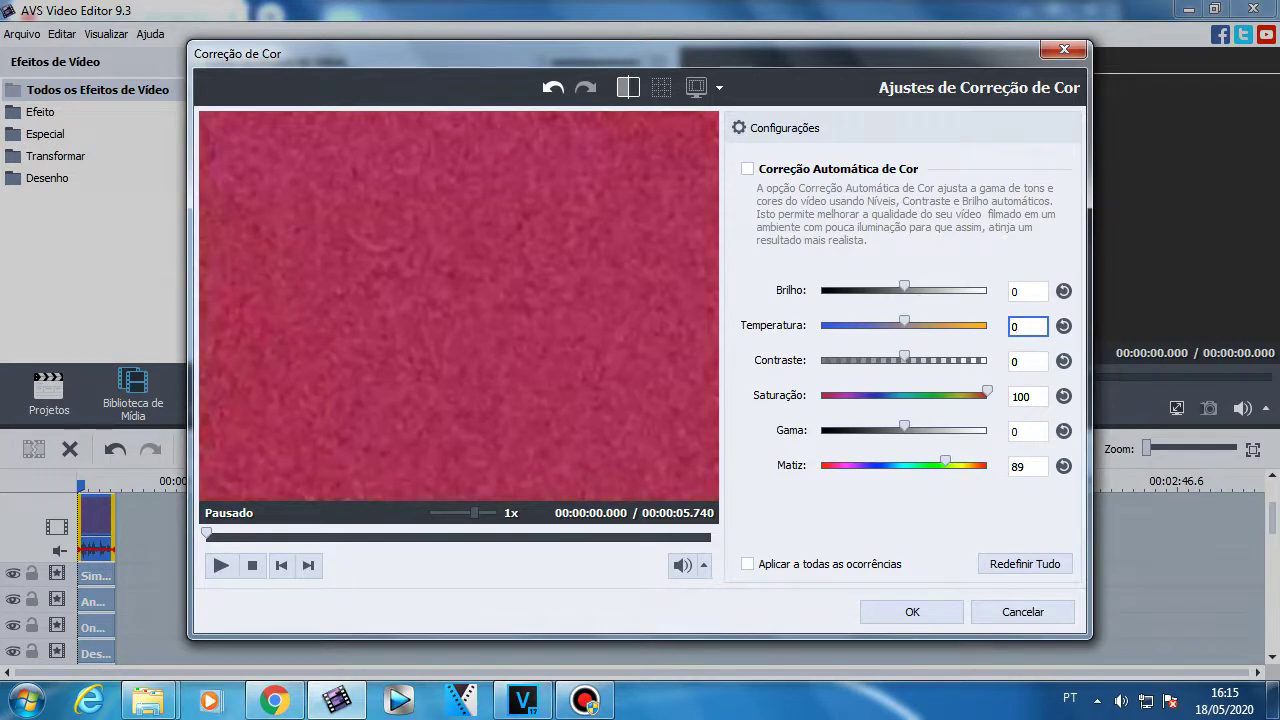
double_click(1018, 467)
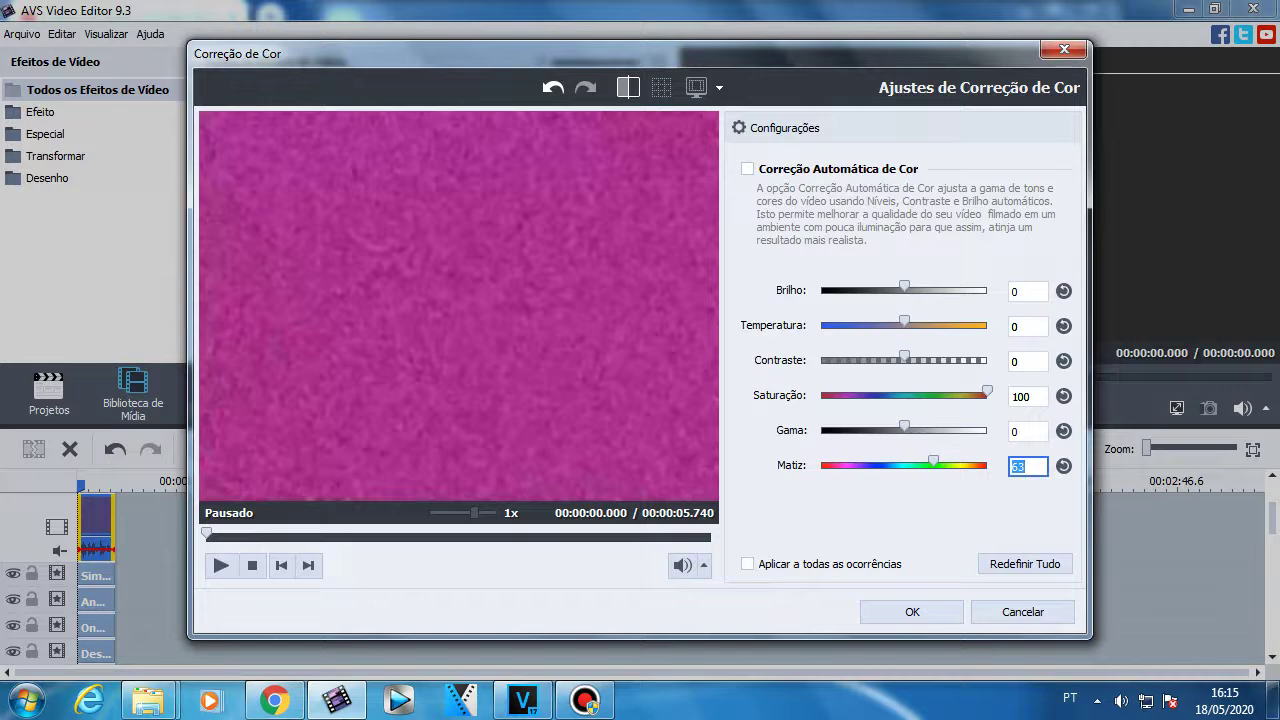
text(80)
key(Return)
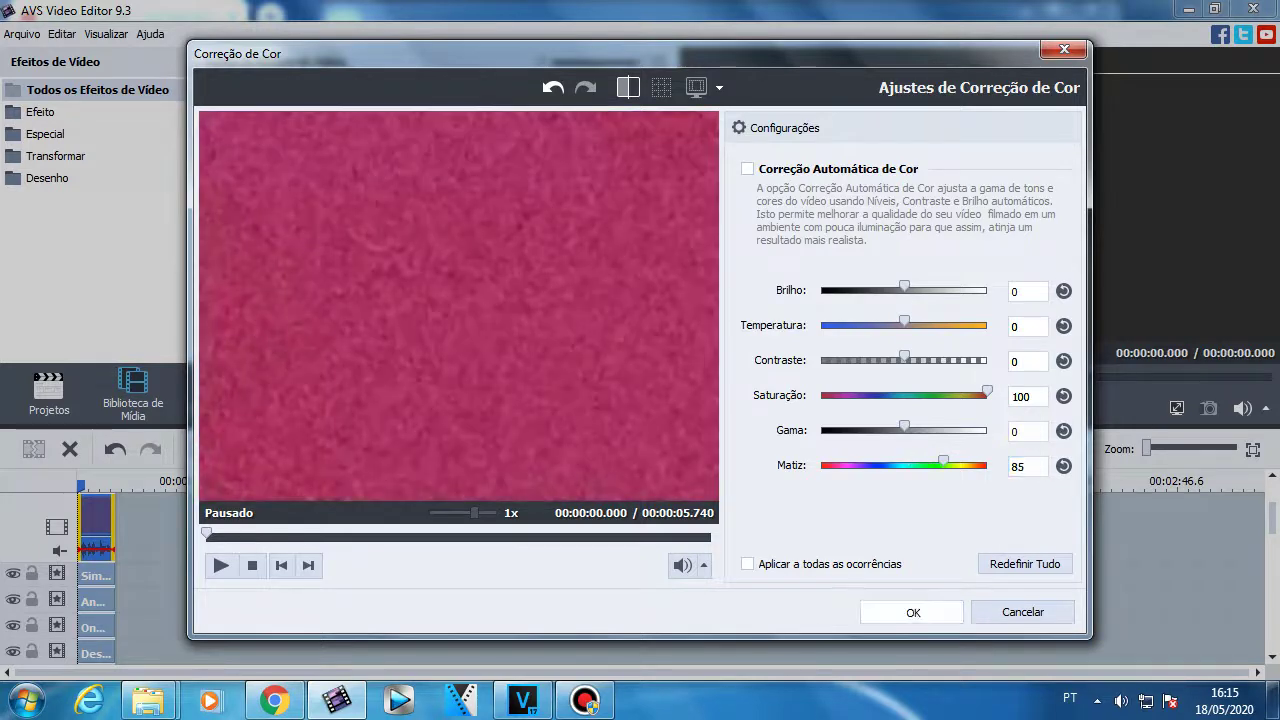
Add a second audio line and place the Klasky Csupo Robot Logo clip at the start of both audio lines.
scroll(400, 580, down, 8)
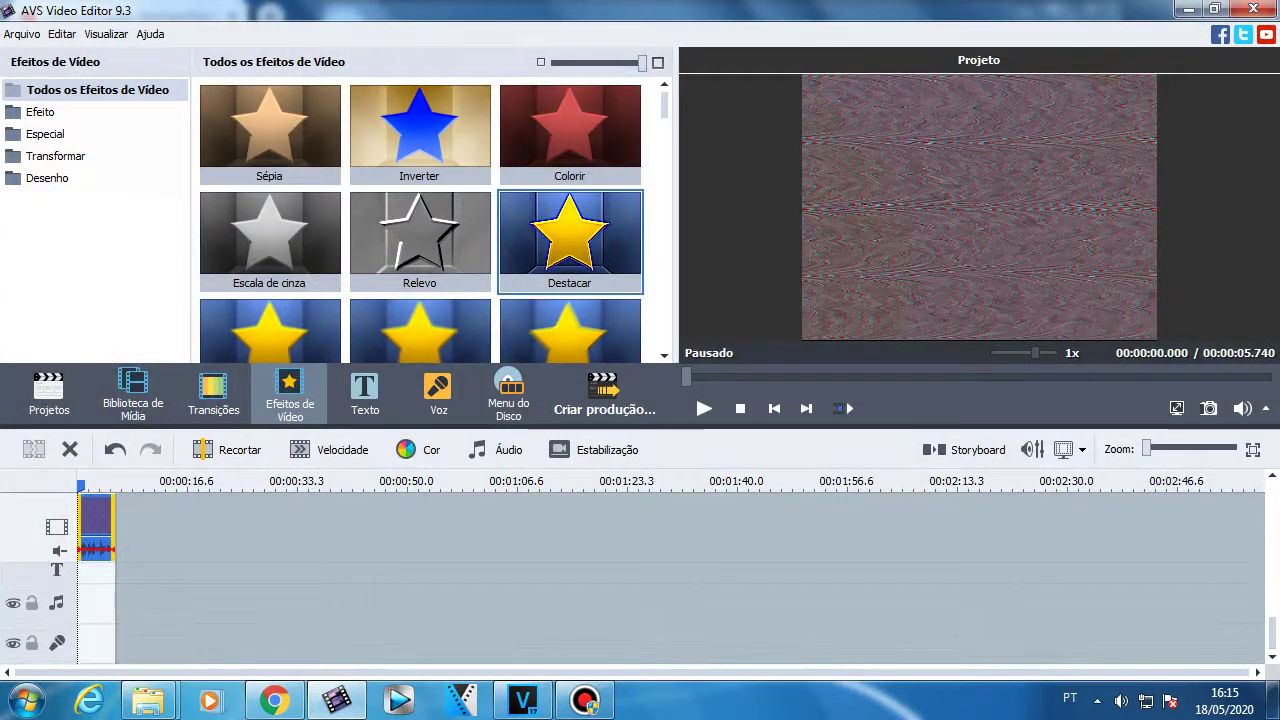
click(133, 395)
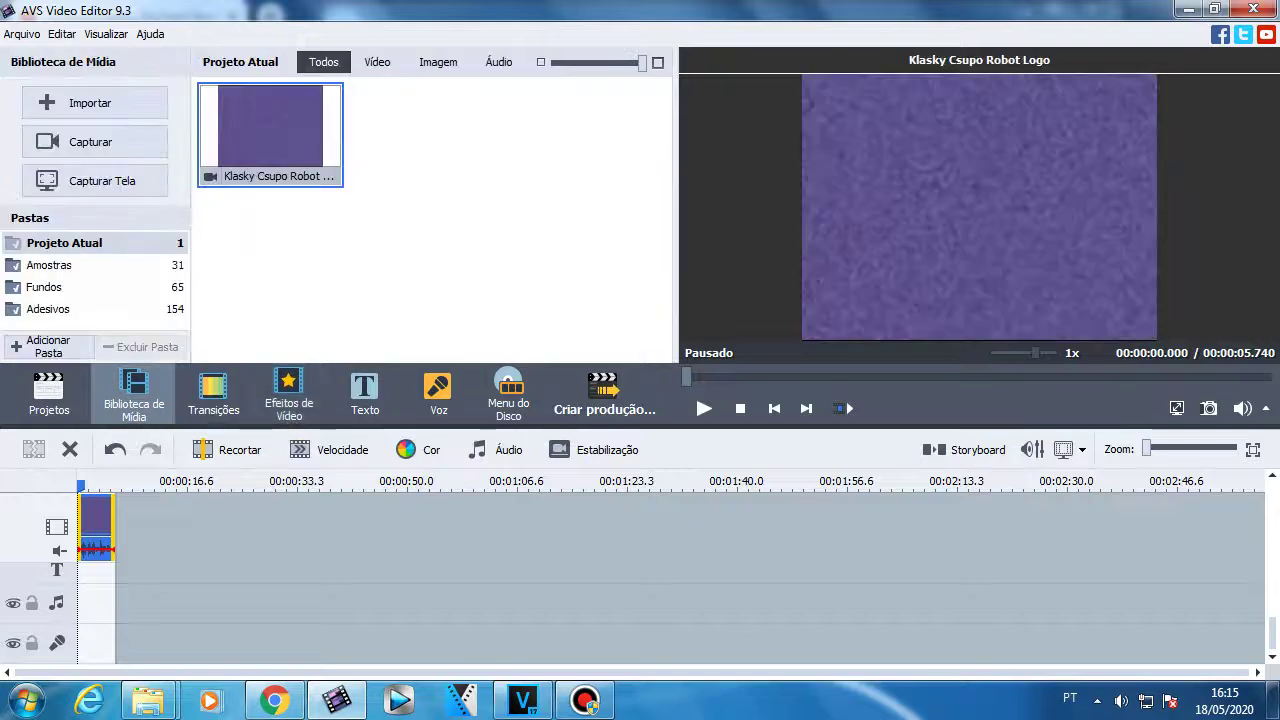
right_click(65, 477)
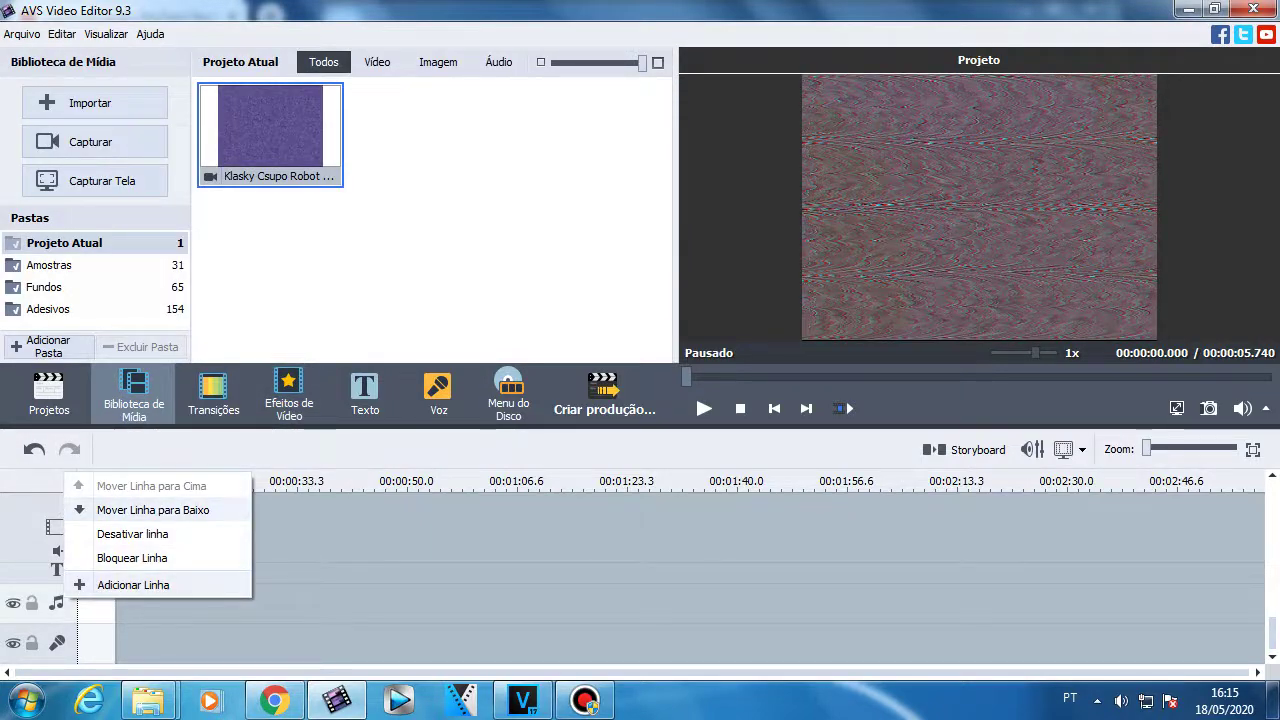
click(133, 585)
drag(270, 130, 100, 605)
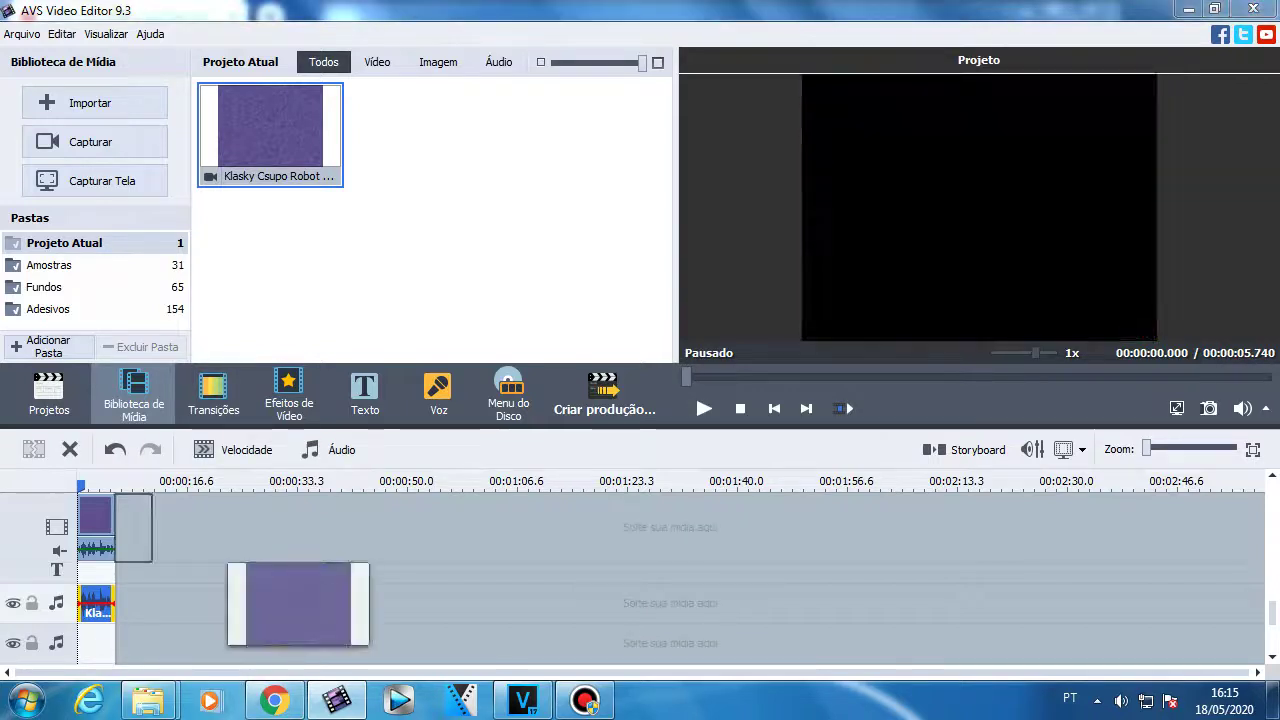
drag(270, 130, 100, 645)
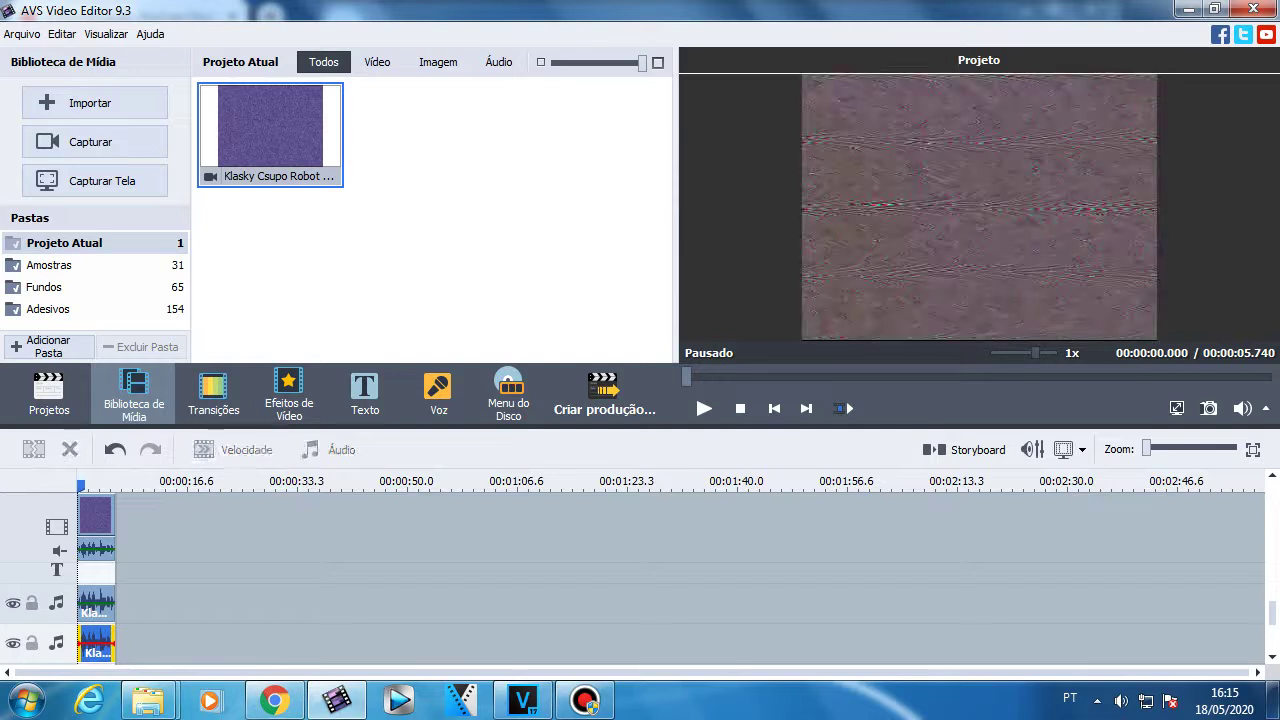
Enable the Pitch Shift audio effect on the clip in the first audio line and apply it.
click(96, 603)
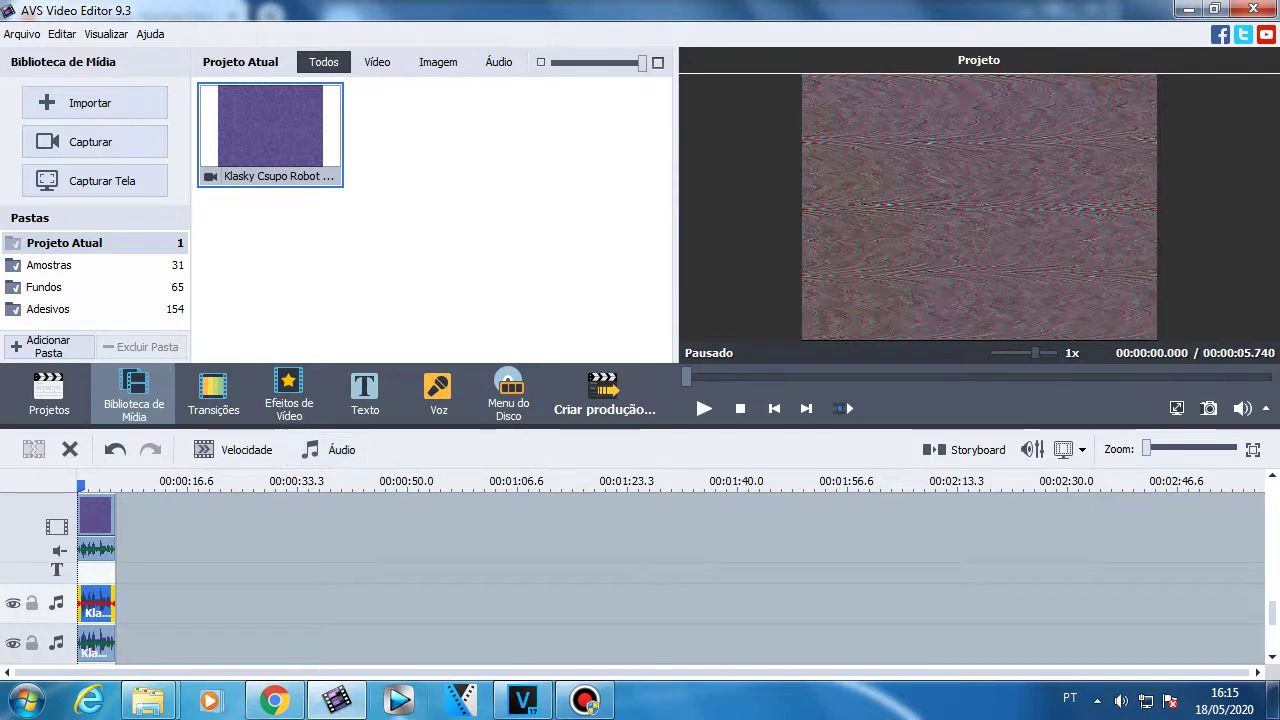
click(330, 450)
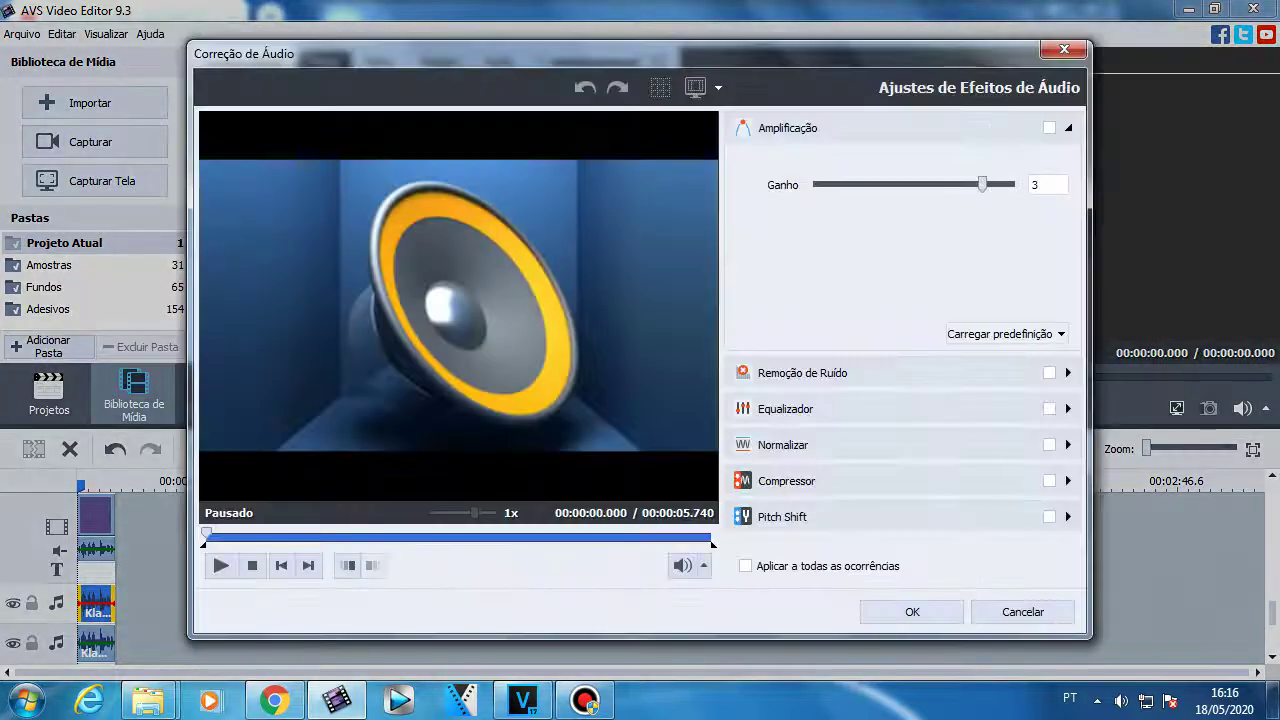
click(1049, 517)
click(912, 611)
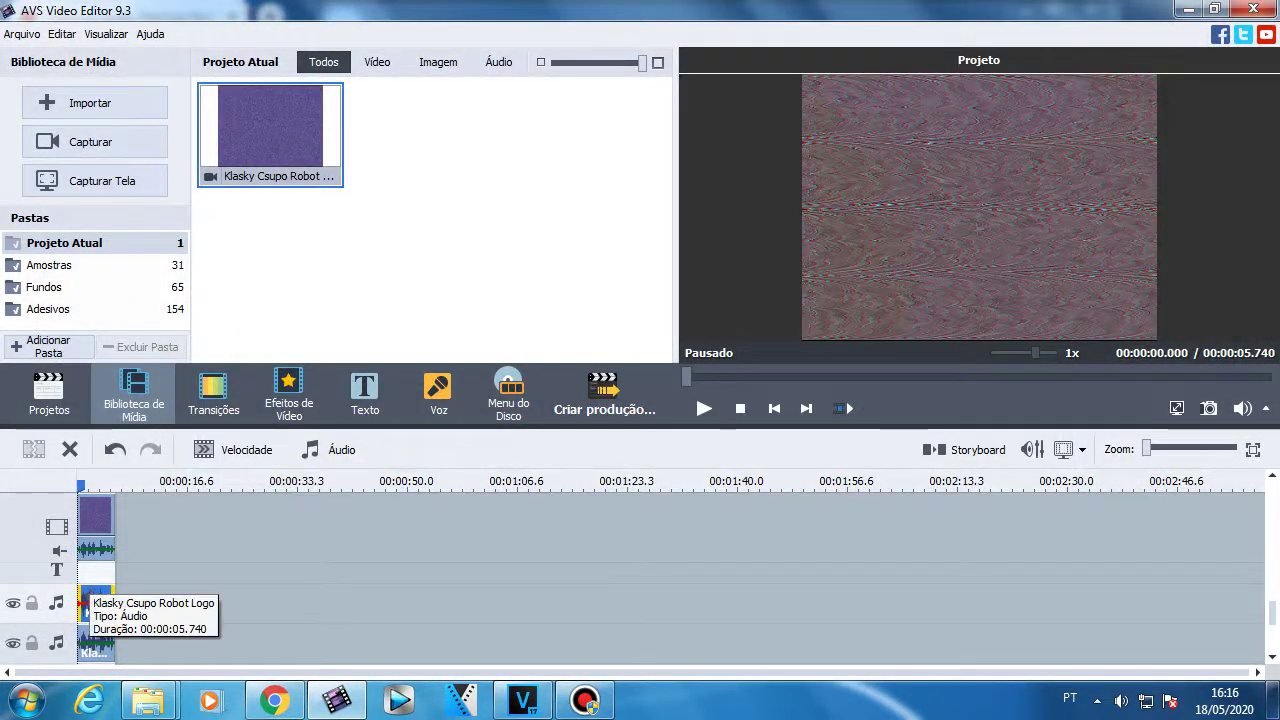
Apply Pitch Shift with Velocidade 61 to the clip in the second audio line, and play the project preview.
click(95, 643)
click(326, 450)
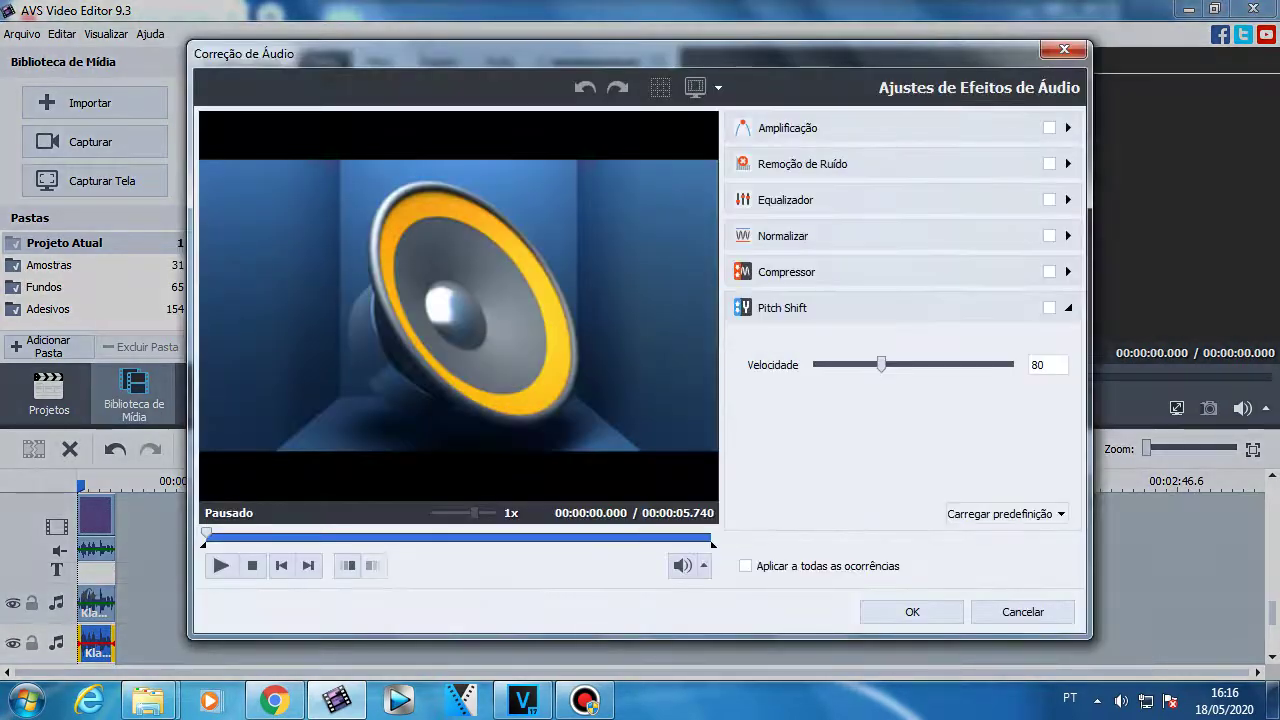
click(881, 365)
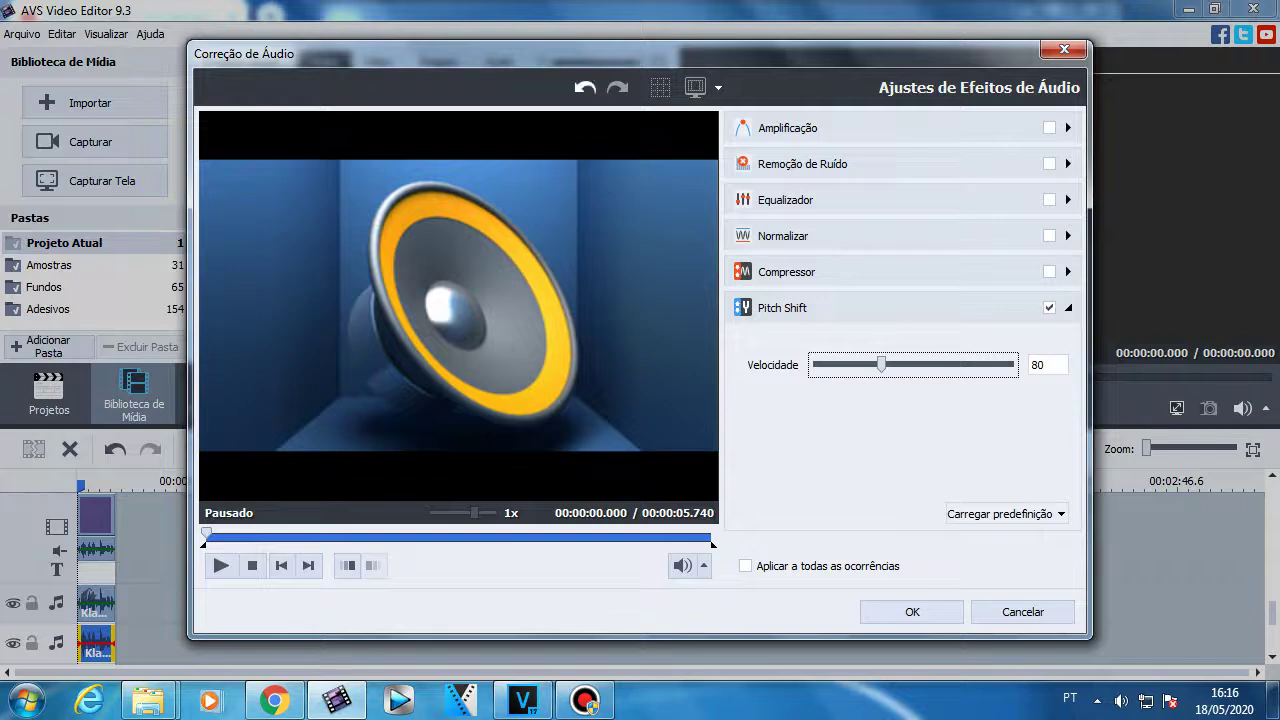
drag(881, 365, 864, 365)
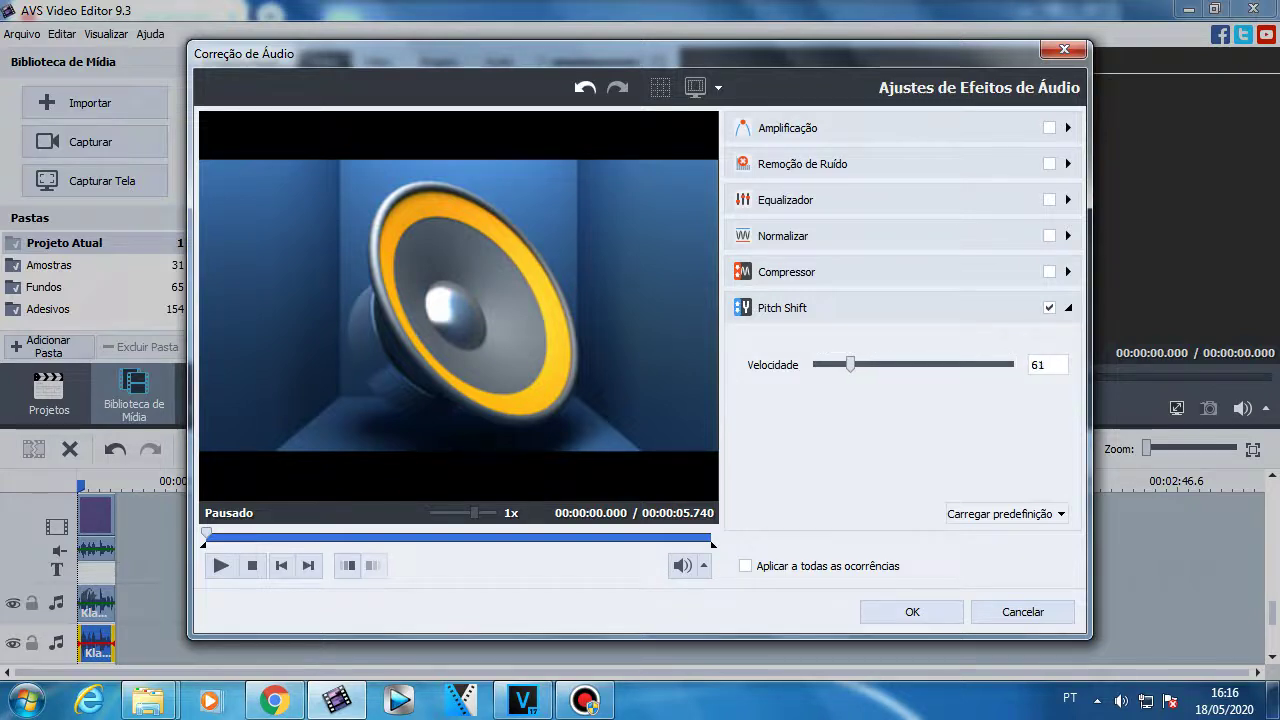
drag(850, 365, 855, 365)
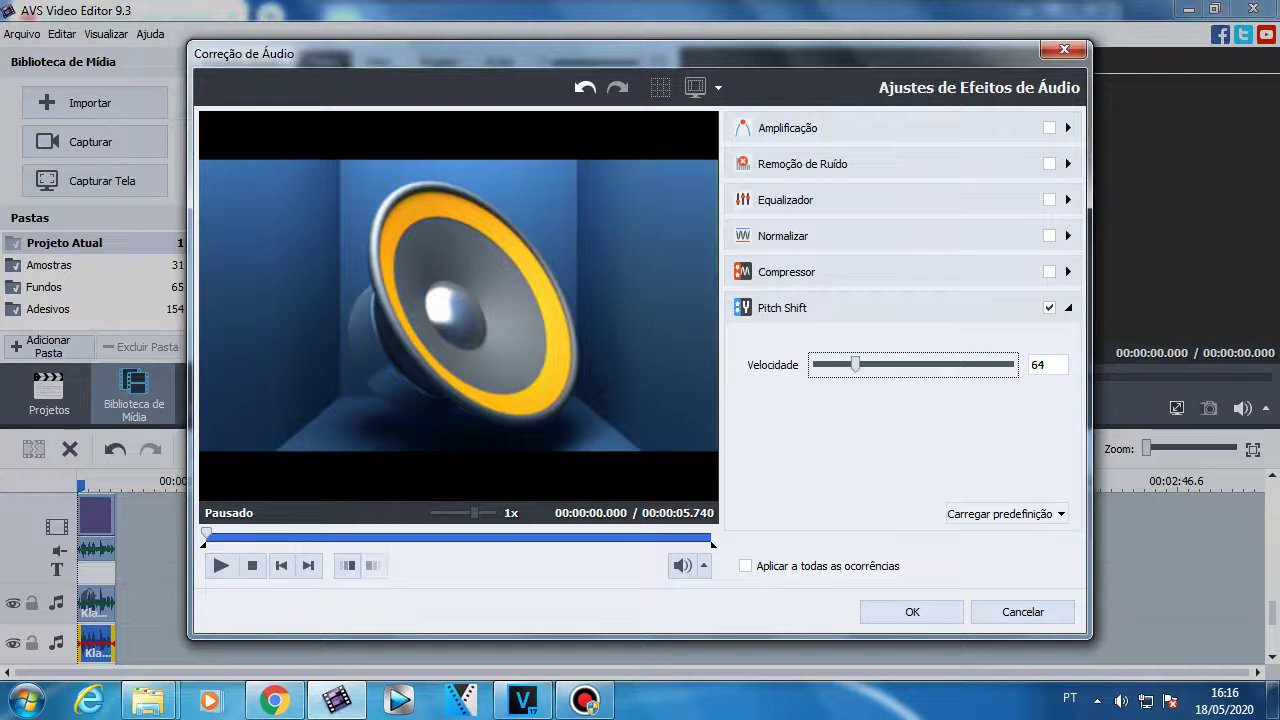
key(Left)
key(Left)
key(Left)
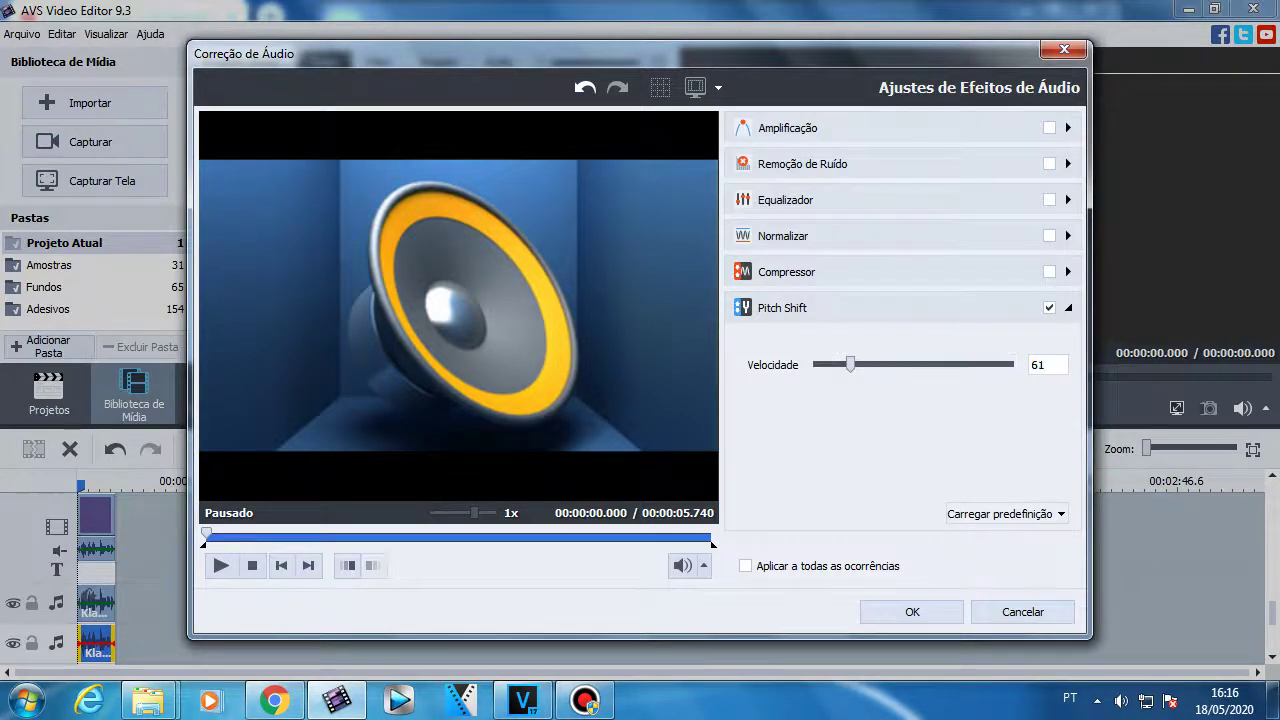
key(Return)
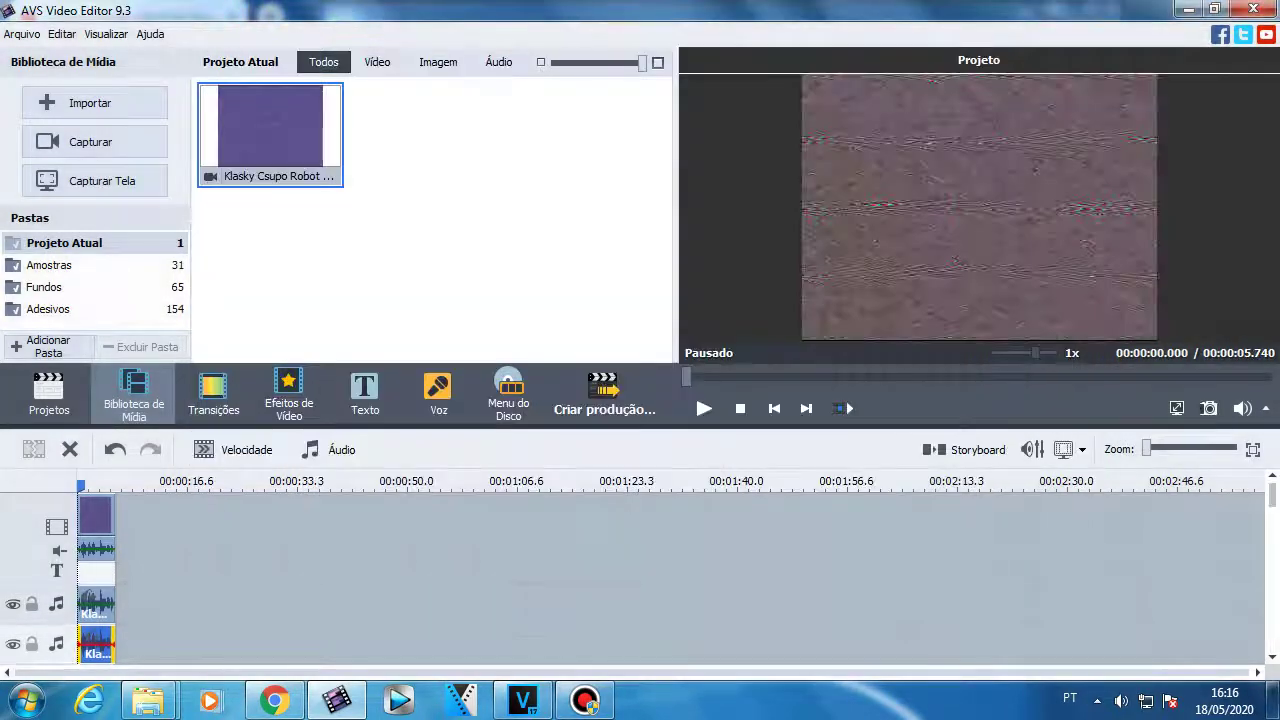
click(704, 408)
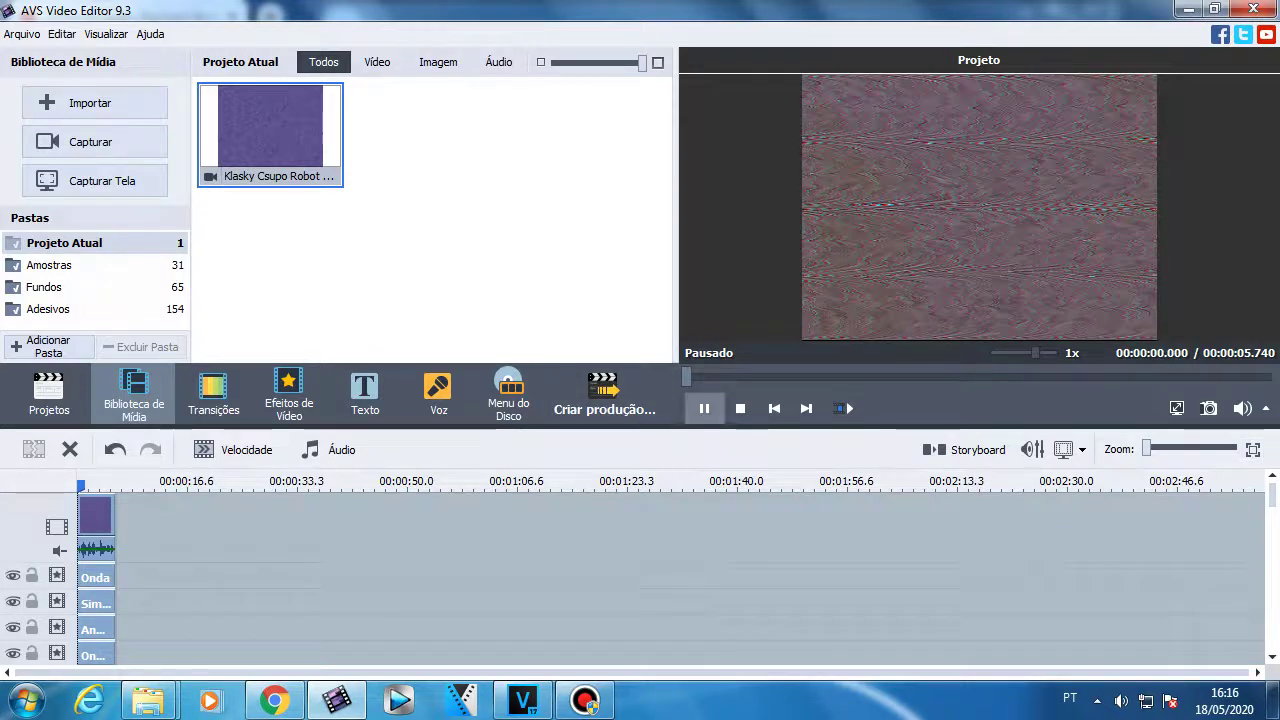